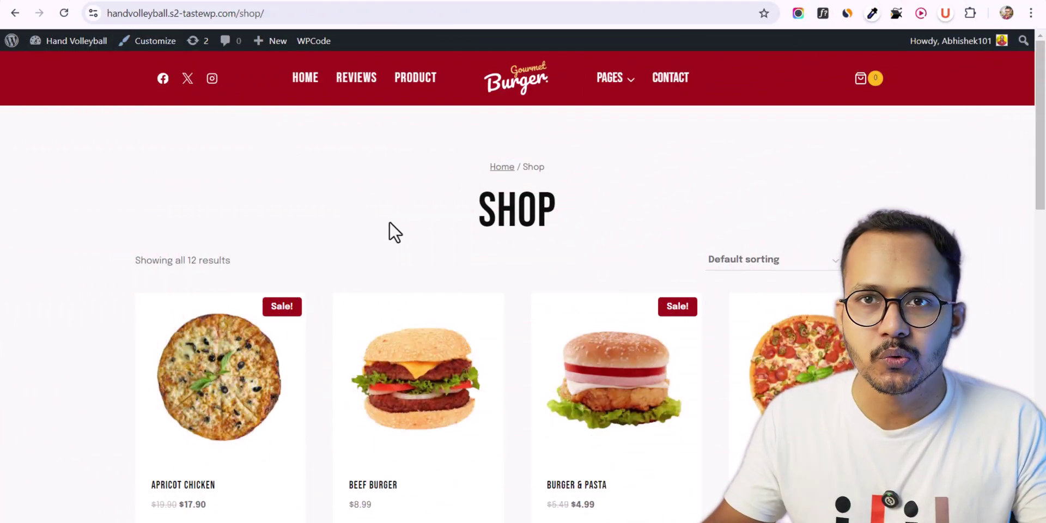
- Add Apricot Chicken, Beef Burger, Burger & Pasta and Chicken Hawaii to the cart
scroll(472, 252, down, 4)
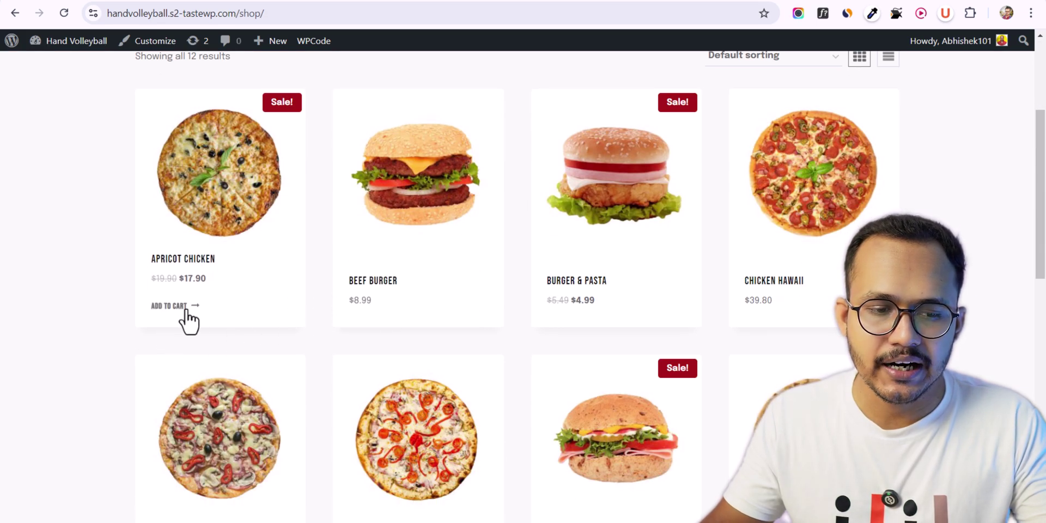
click(168, 305)
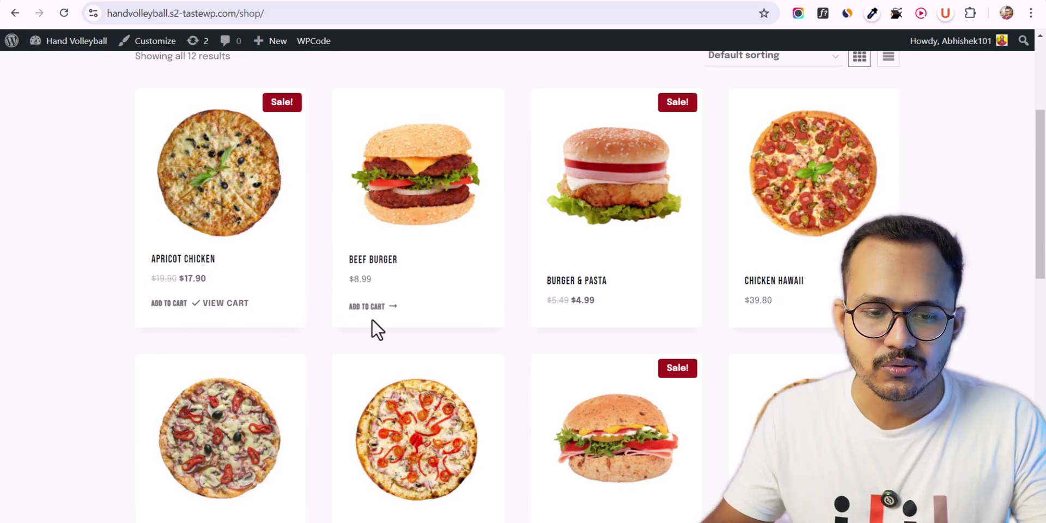
click(368, 306)
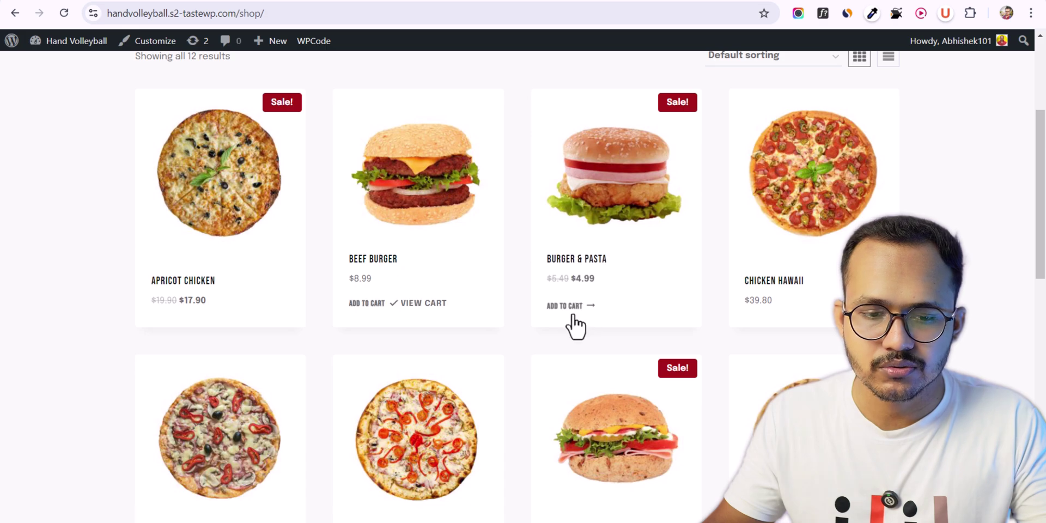
click(574, 319)
click(765, 313)
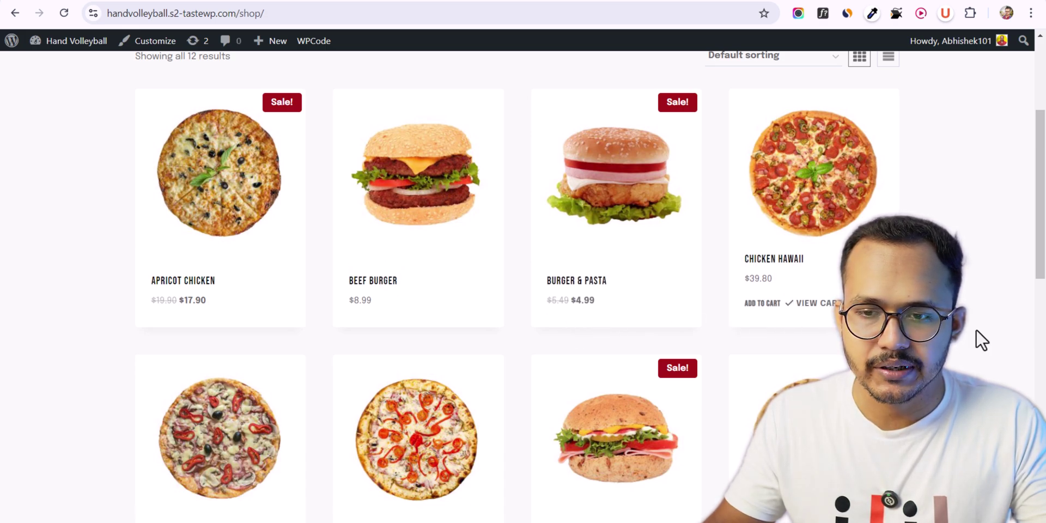
- Go to the cart page, showing the four items totalling $71.68
scroll(975, 329, up, 4)
click(861, 82)
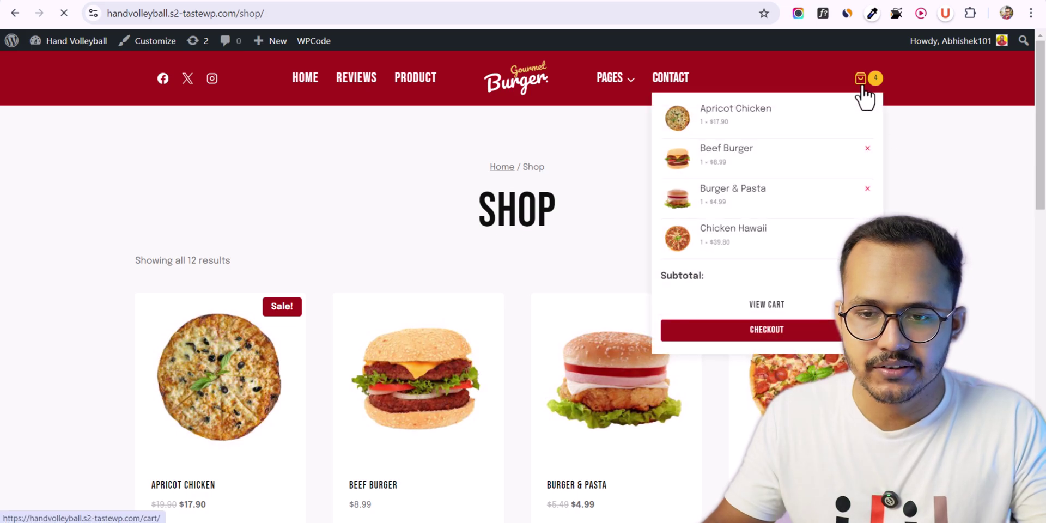
scroll(684, 351, down, 4)
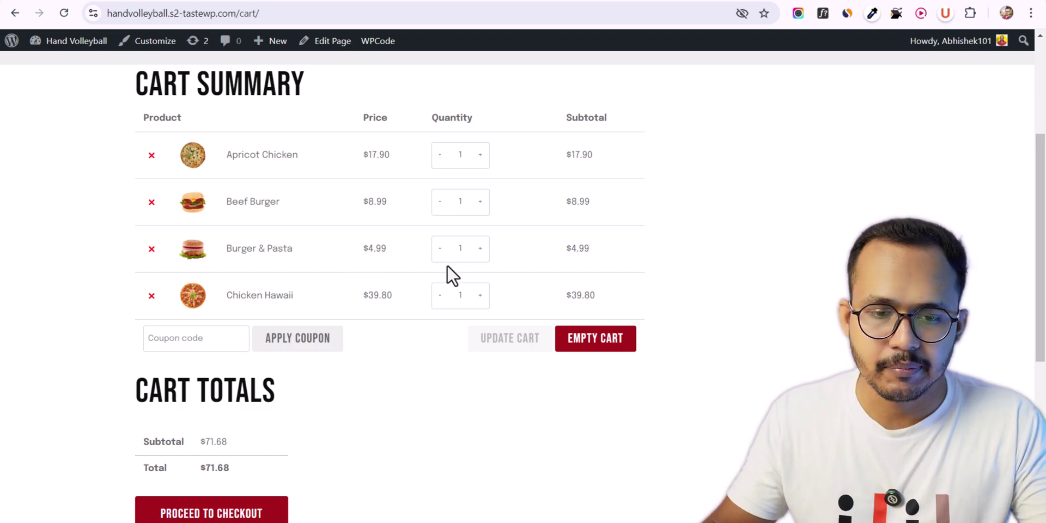
- Raise Apricot Chicken and Beef Burger to quantity 2 and update the cart
click(479, 155)
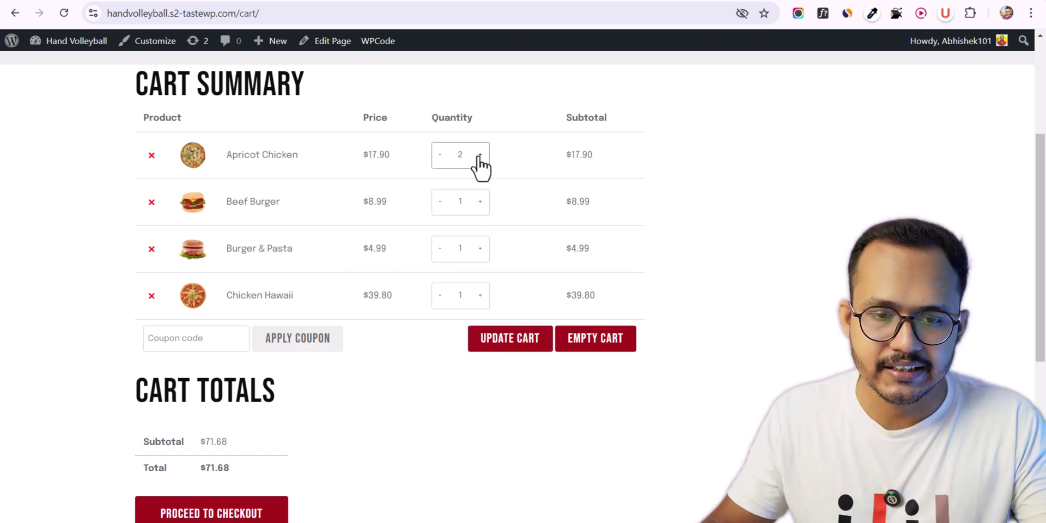
click(480, 202)
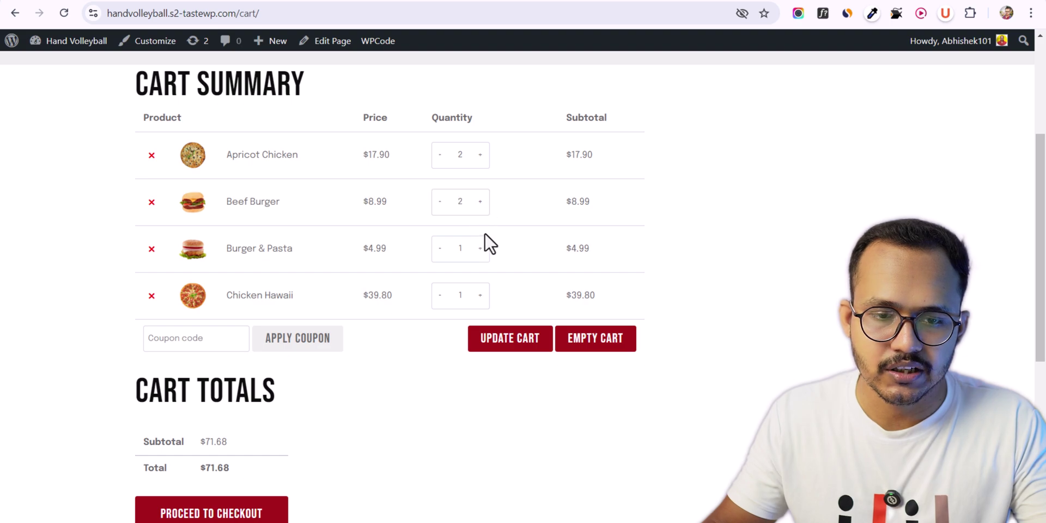
click(496, 339)
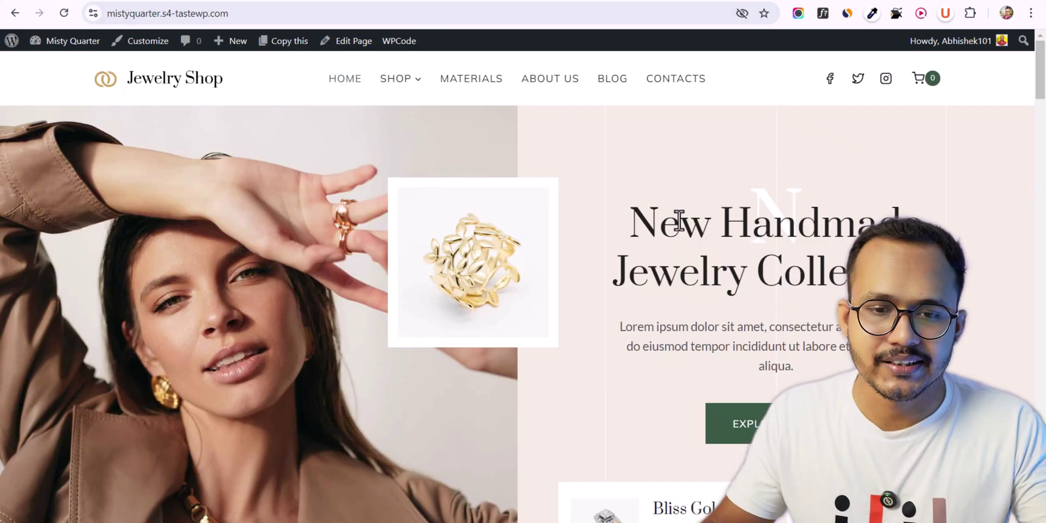
- From the shop, add the platinum band ring, silver earrings, emerald-cut ring and gold necklace
click(398, 83)
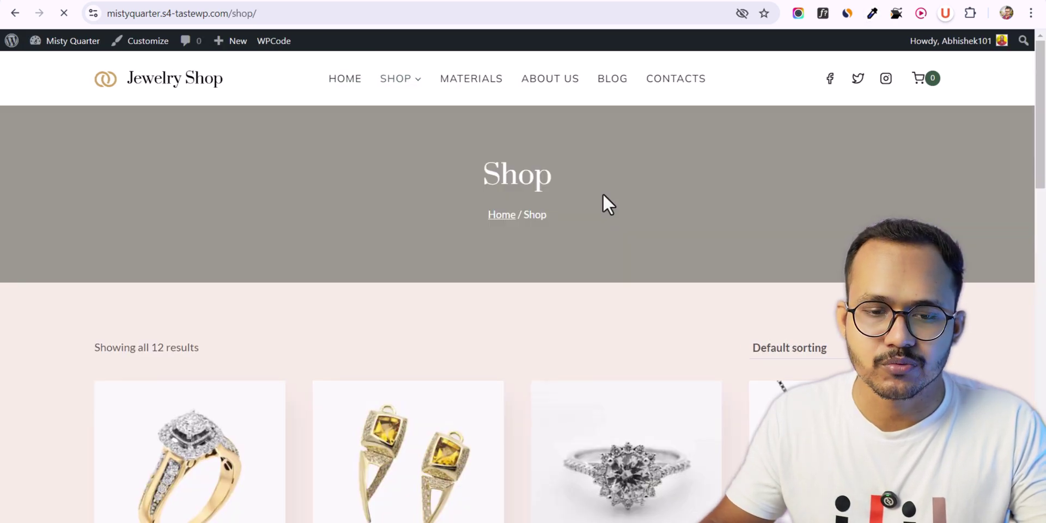
scroll(607, 202, down, 6)
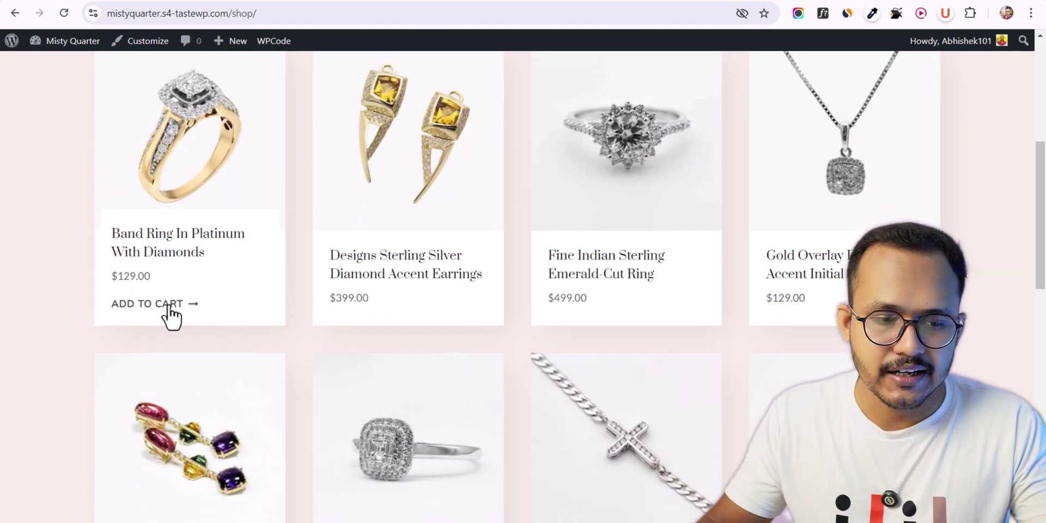
click(169, 308)
click(369, 305)
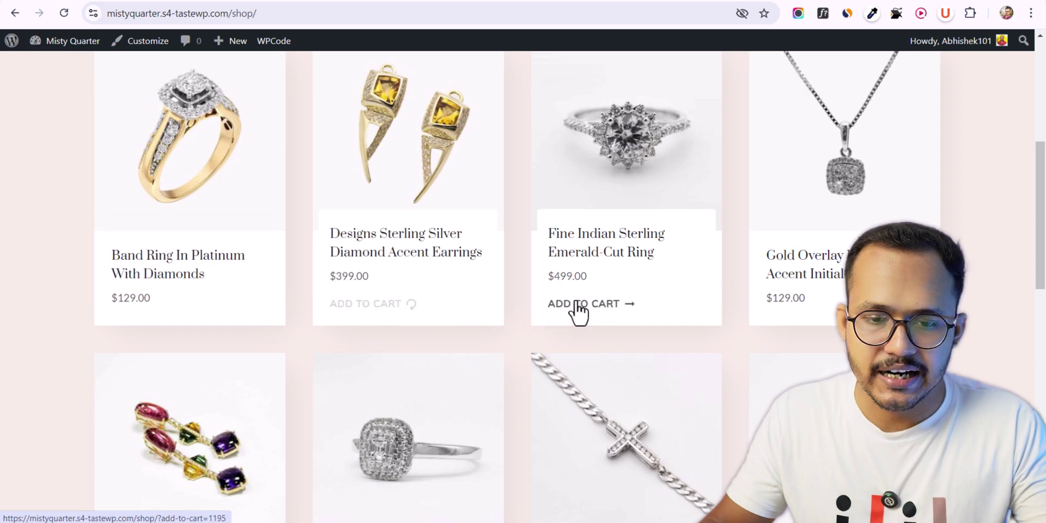
click(578, 310)
click(789, 316)
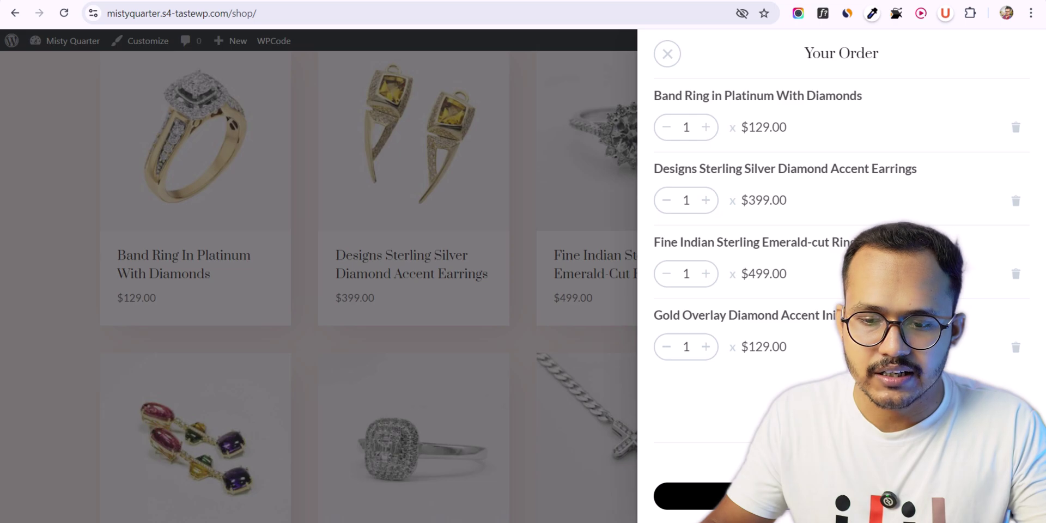
- Close the order summary overlay and view the jewelry cart totalling $1,156.00
click(668, 54)
scroll(818, 210, up, 6)
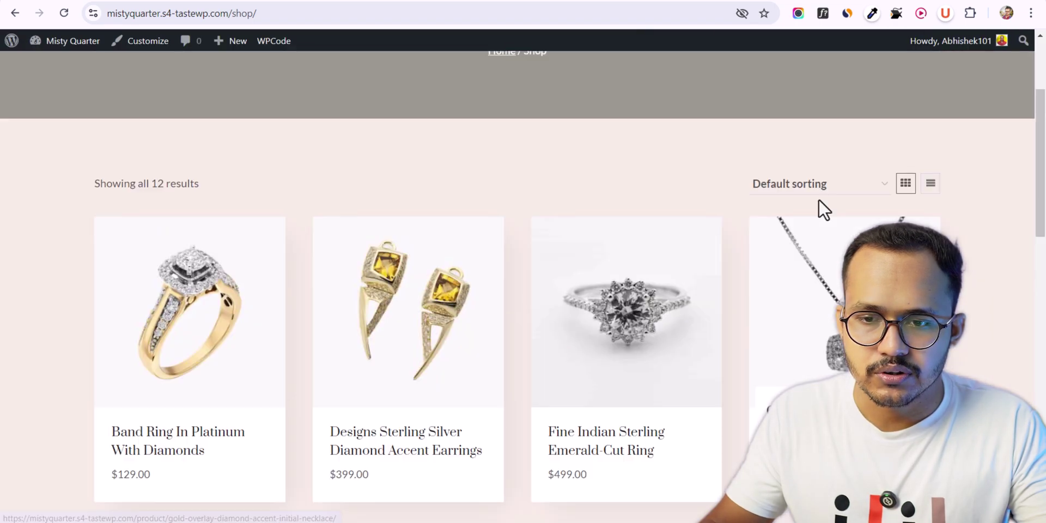
mouse_move(921, 89)
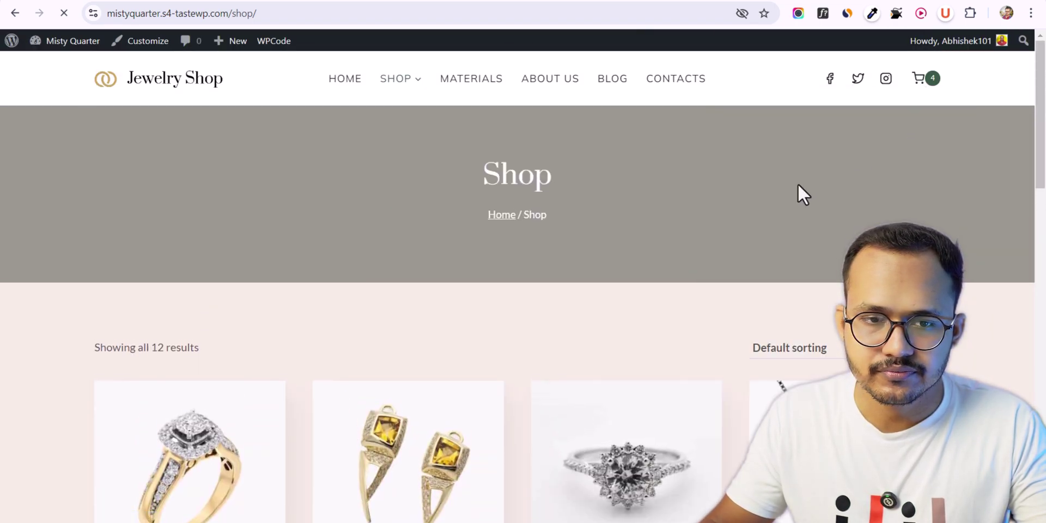
scroll(690, 335, down, 3)
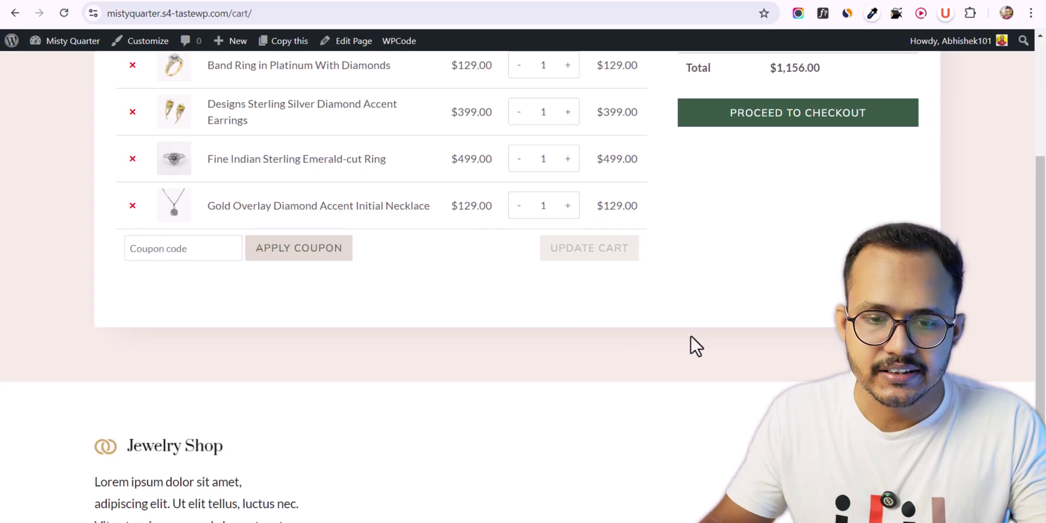
scroll(533, 252, up, 3)
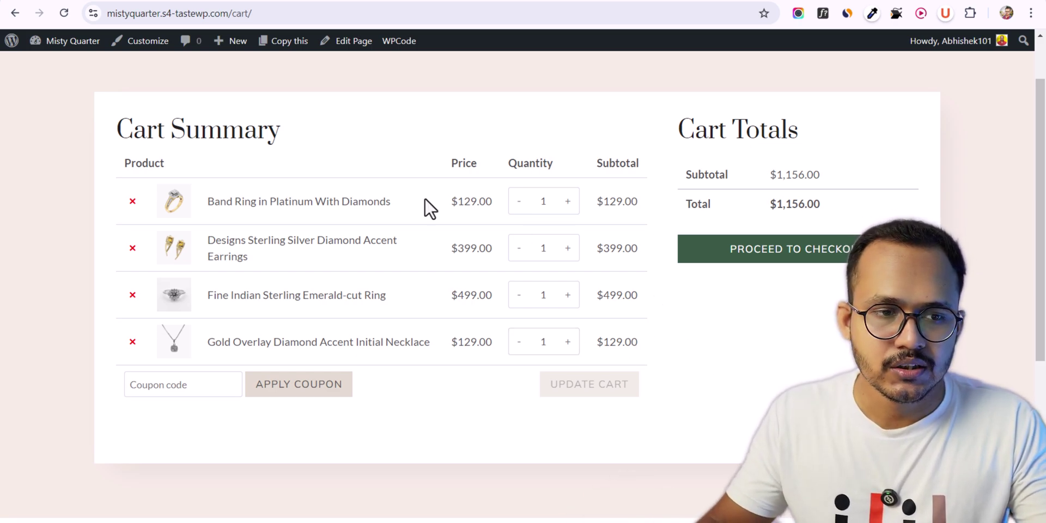
- Open the WordPress admin dashboard in a new browser tab
mouse_move(38, 47)
right_click(52, 66)
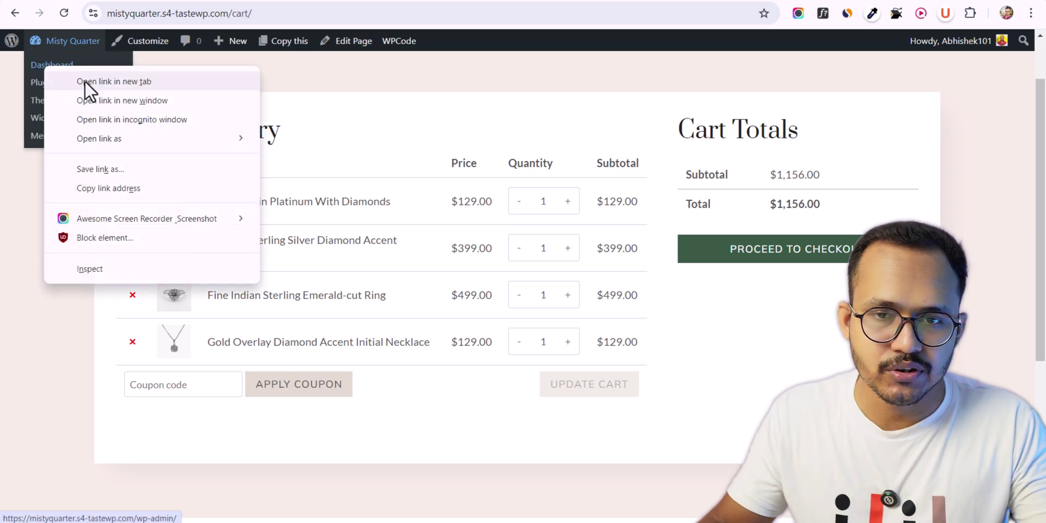
click(84, 80)
key(ctrl+Tab)
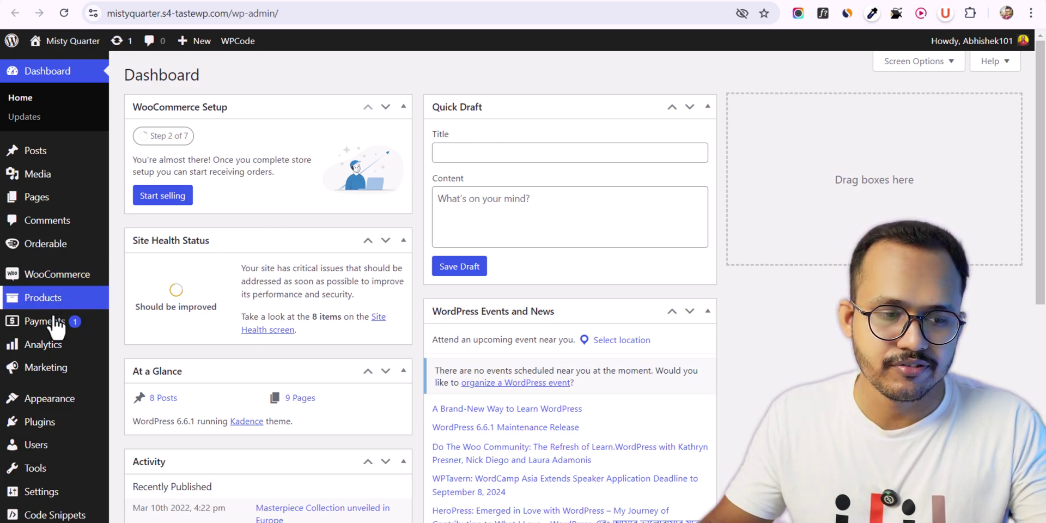
- Open the Kadence theme's functions.php in the Theme File Editor
mouse_move(71, 405)
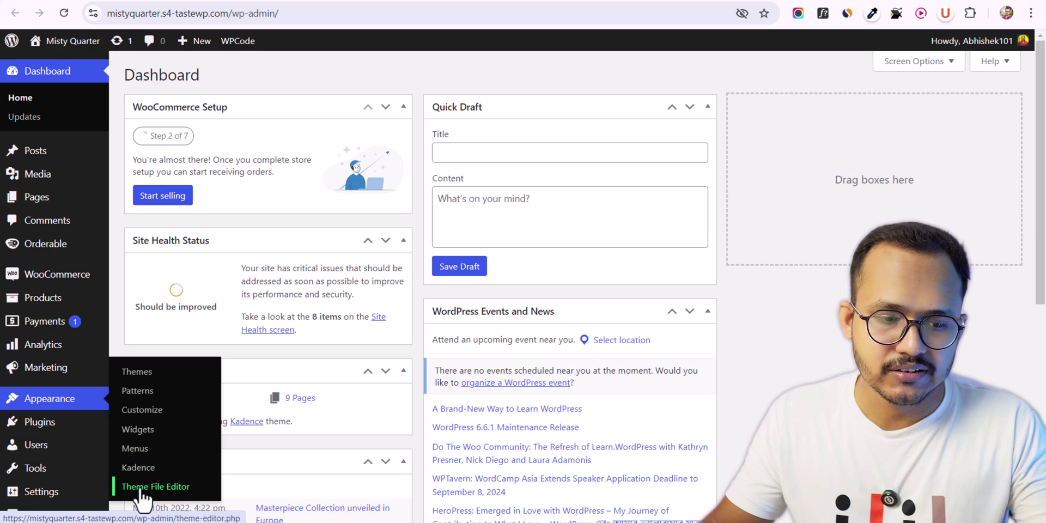
click(153, 490)
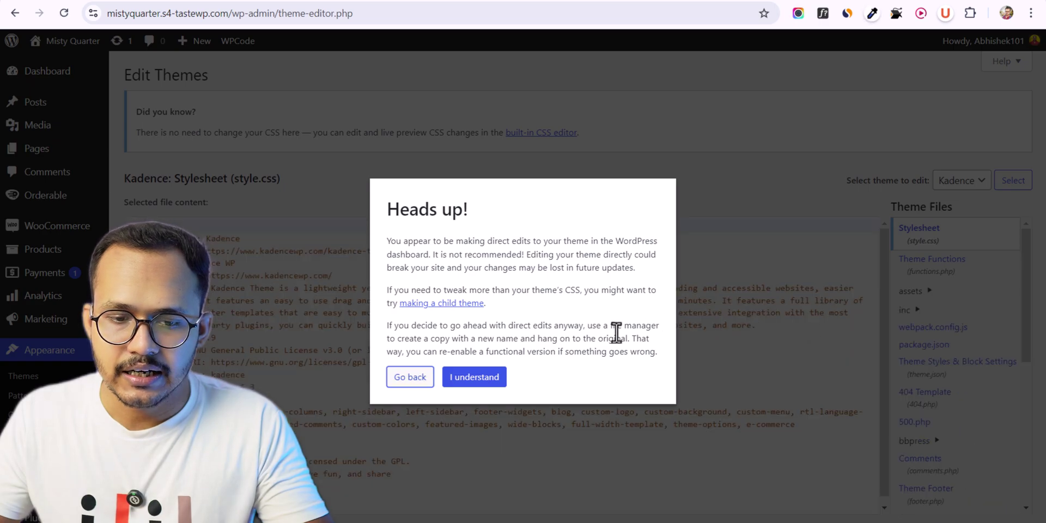
click(471, 378)
scroll(964, 343, down, 3)
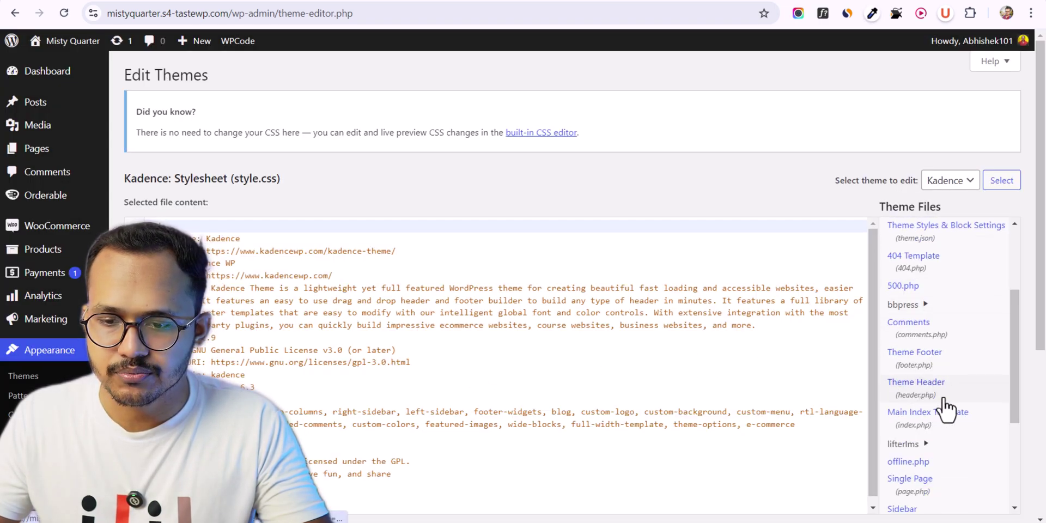
scroll(940, 439, up, 3)
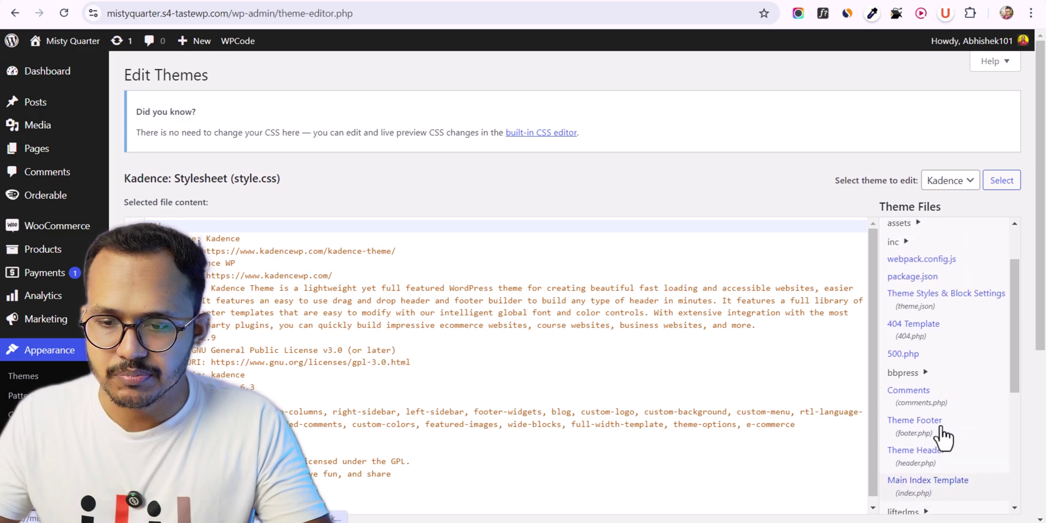
scroll(938, 416, down, 5)
scroll(933, 398, up, 5)
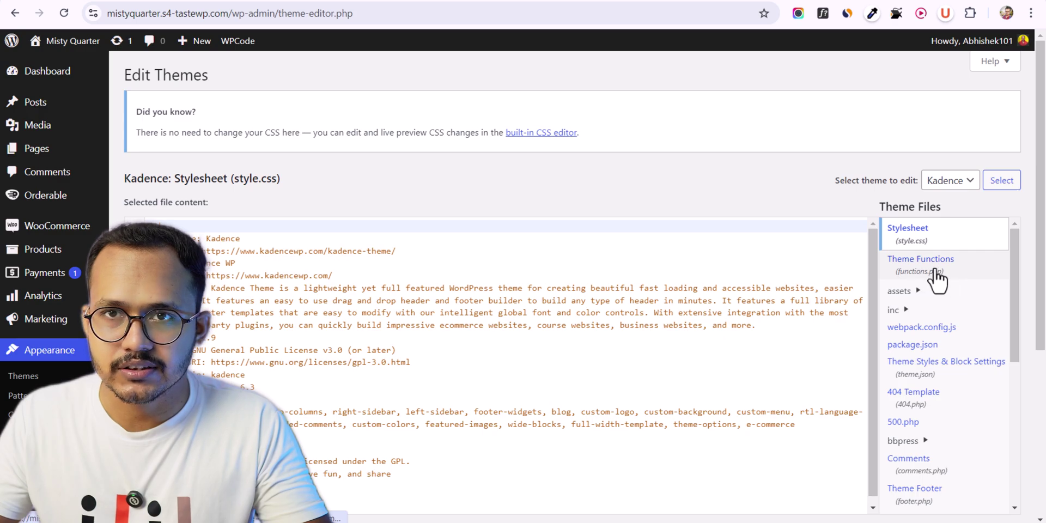
click(936, 269)
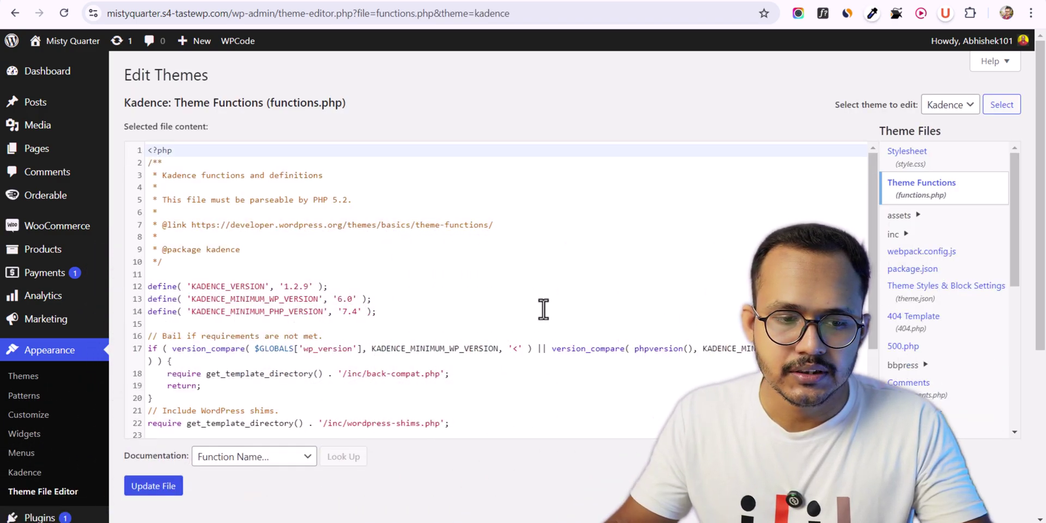
- Add blank lines after line 32 of functions.php, then switch to the tutorial article
scroll(460, 322, down, 10)
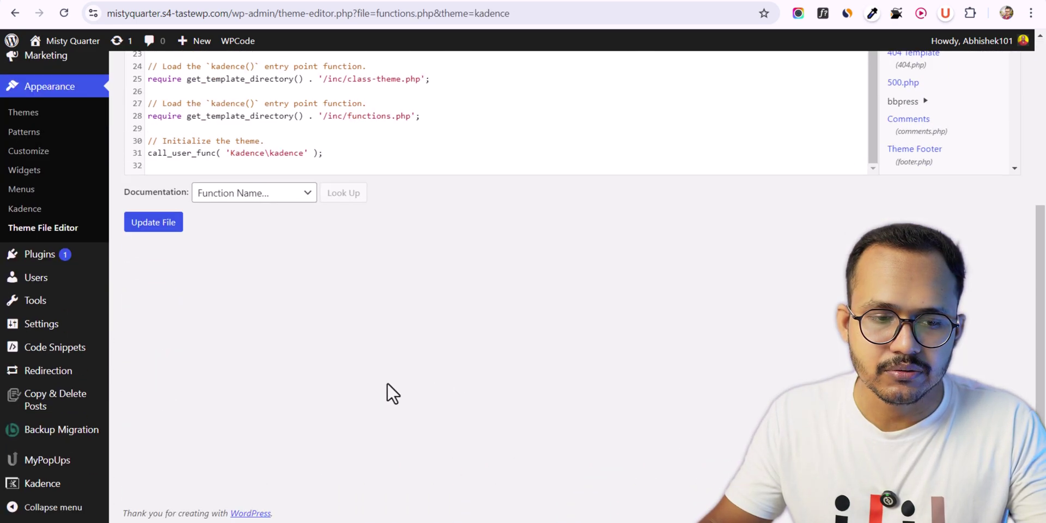
click(349, 162)
key(Return)
key(Return)
key(Return)
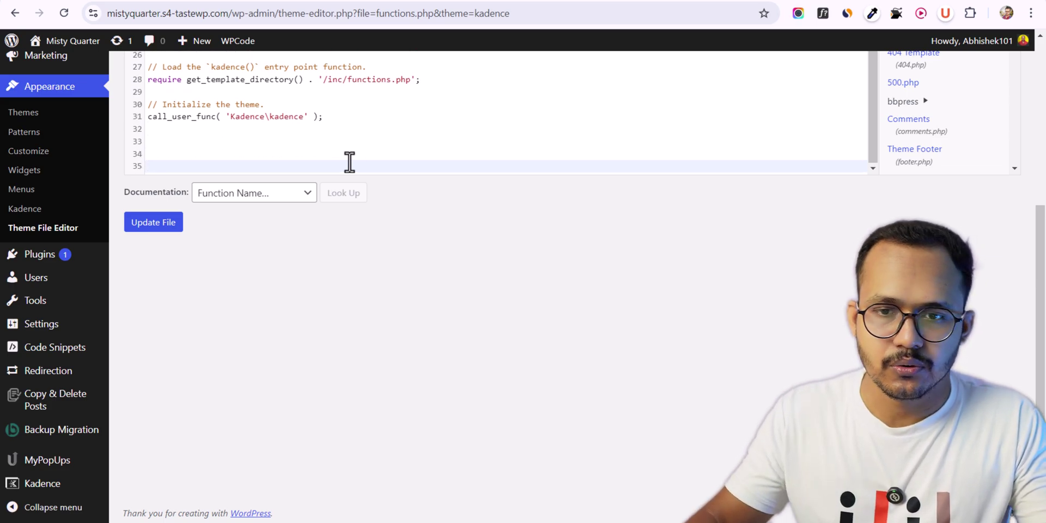
key(ctrl+Tab)
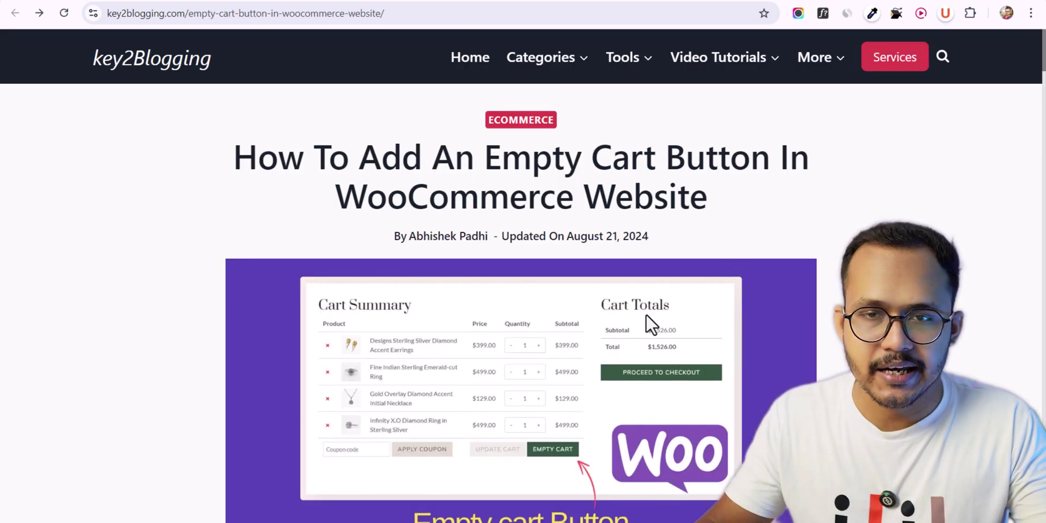
- Select the full ecommercehints_empty_cart_button PHP snippet in the key2Blogging article
scroll(687, 301, down, 15)
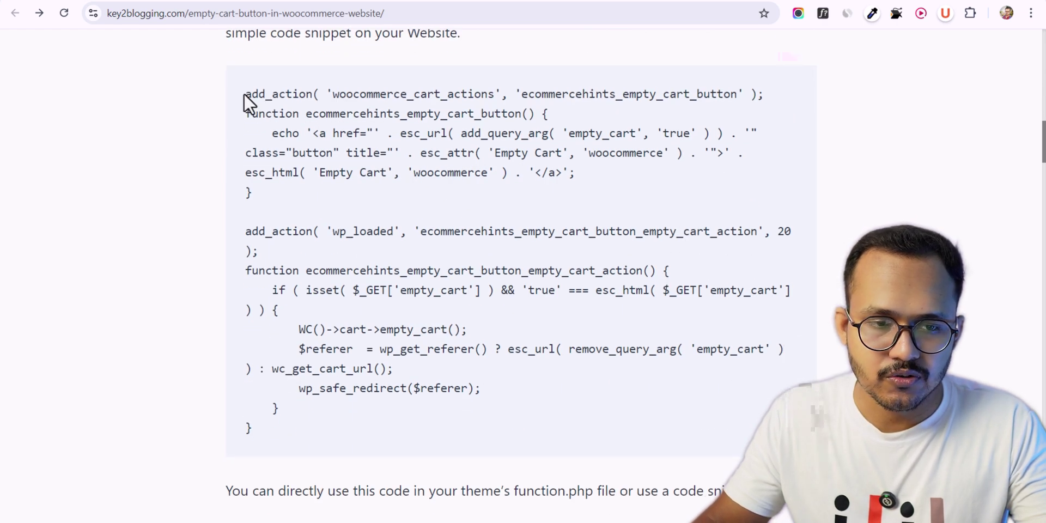
drag(246, 94, 329, 420)
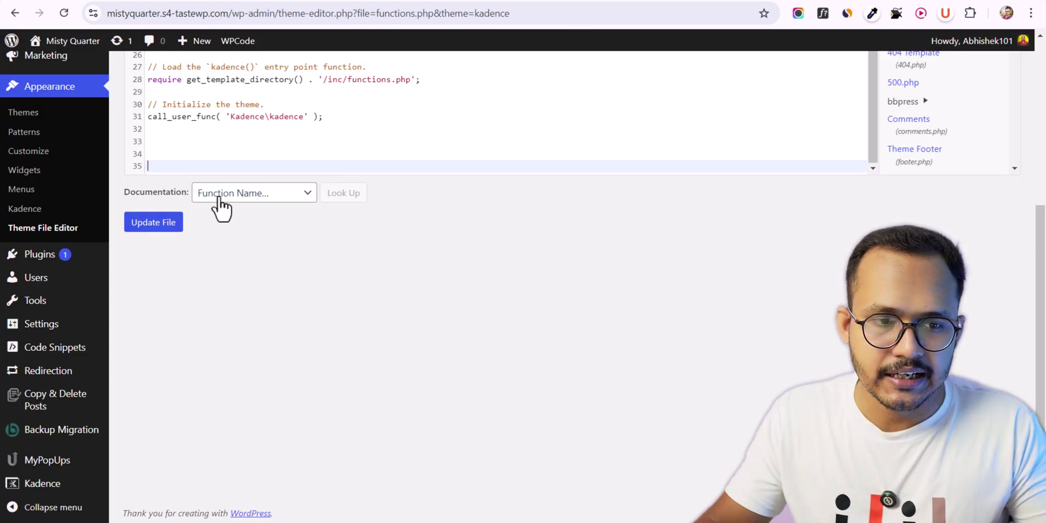
- Paste the empty cart code at line 34 of functions.php and load the cart page
click(184, 158)
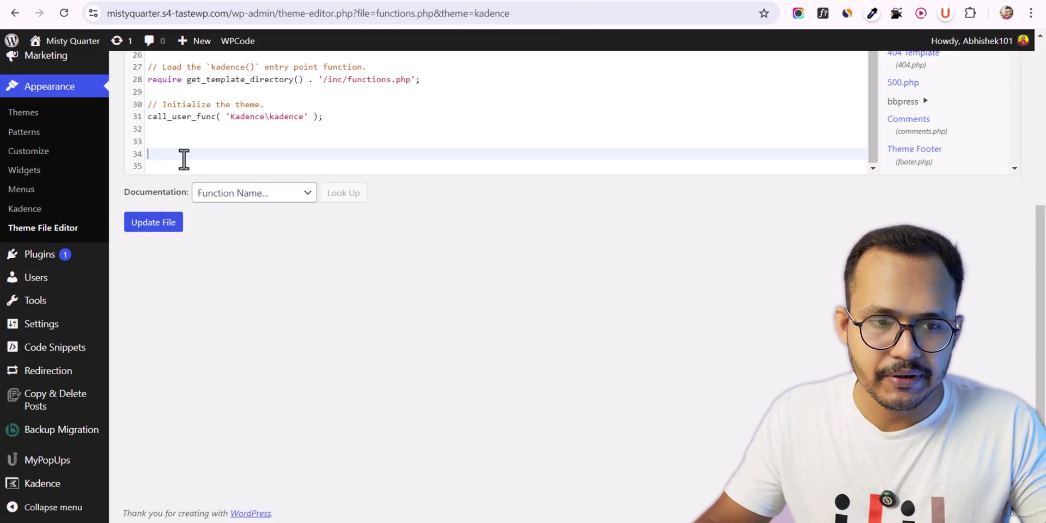
key(ctrl+v)
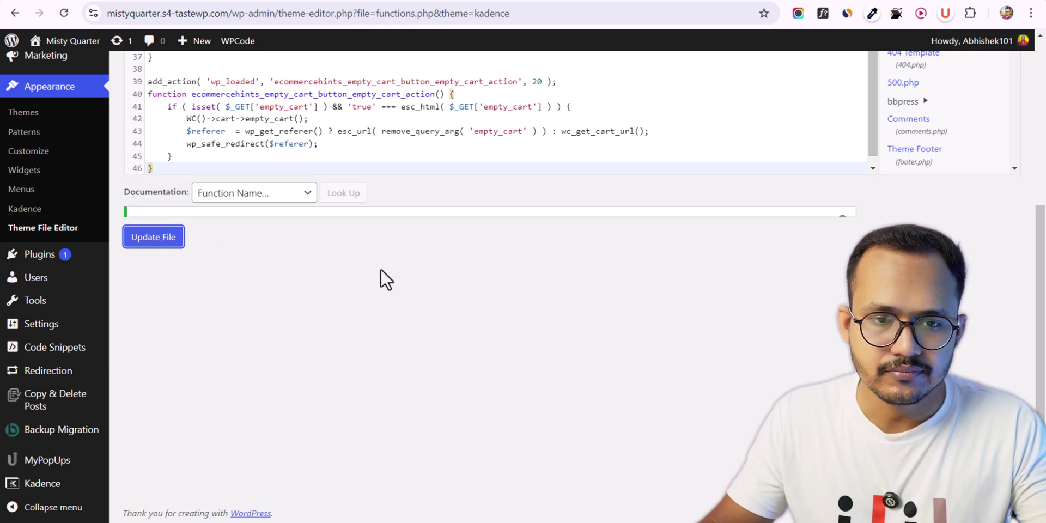
click(673, 12)
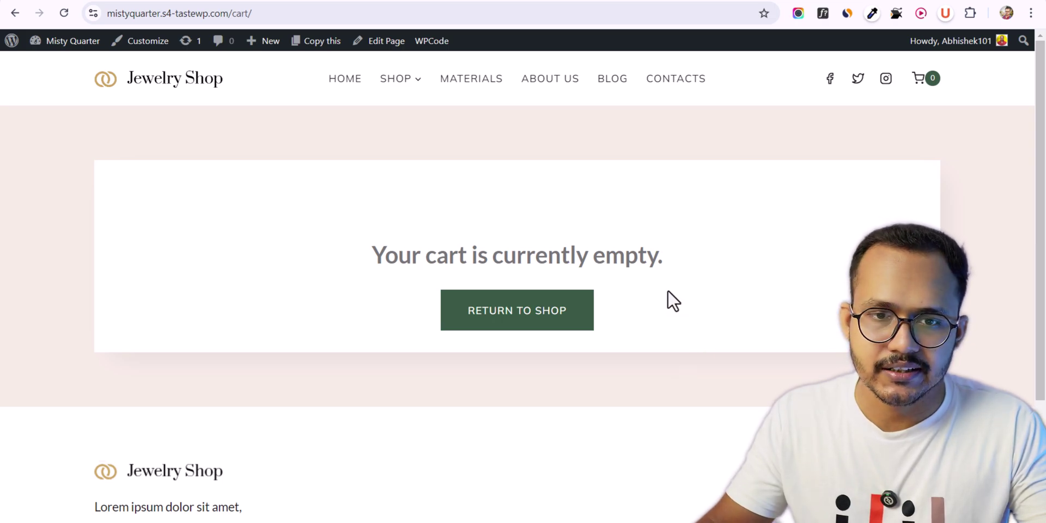
- Return to functions.php and scroll to the added Empty Cart code on lines 34–46
click(587, 2)
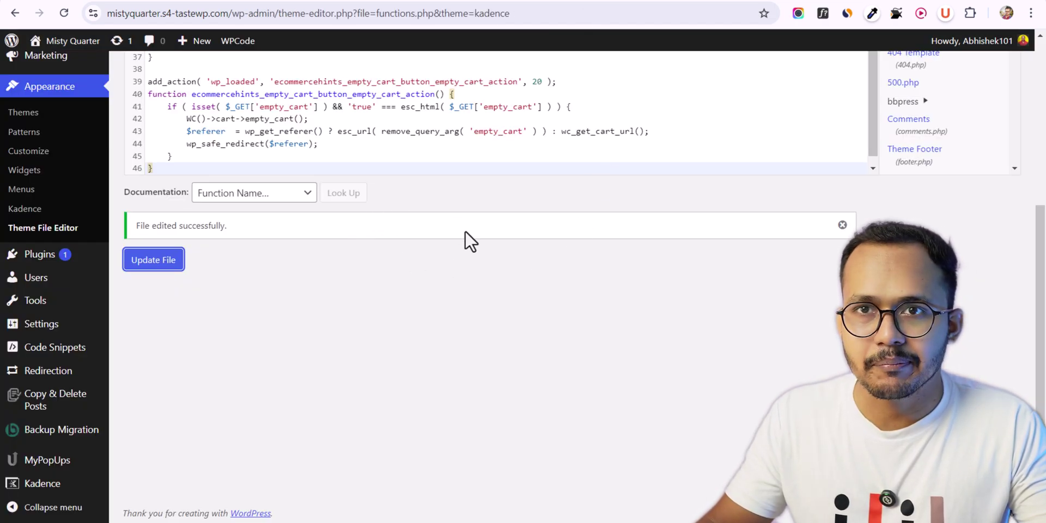
scroll(527, 310, up, 3)
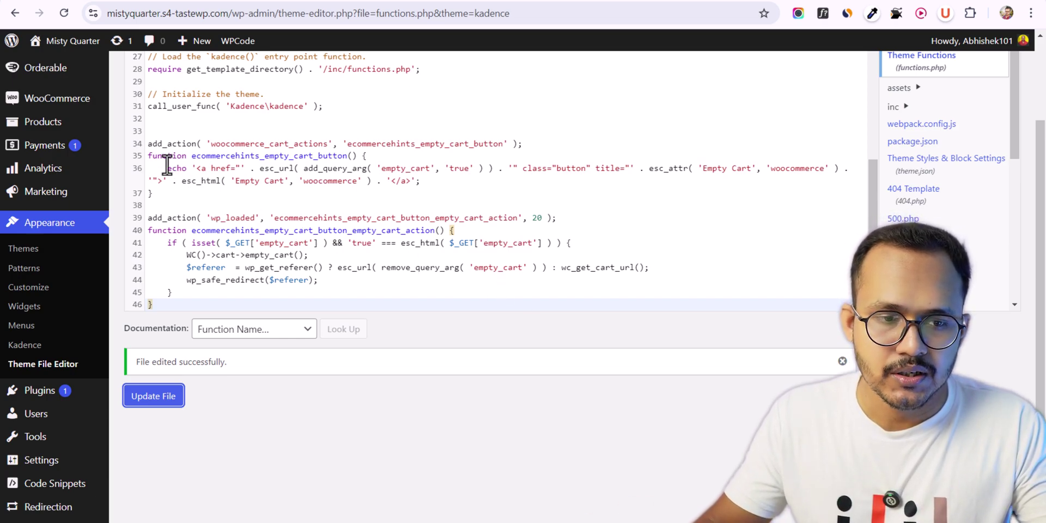
- Delete the Empty Cart code on lines 34–46 from functions.php
drag(149, 145, 241, 291)
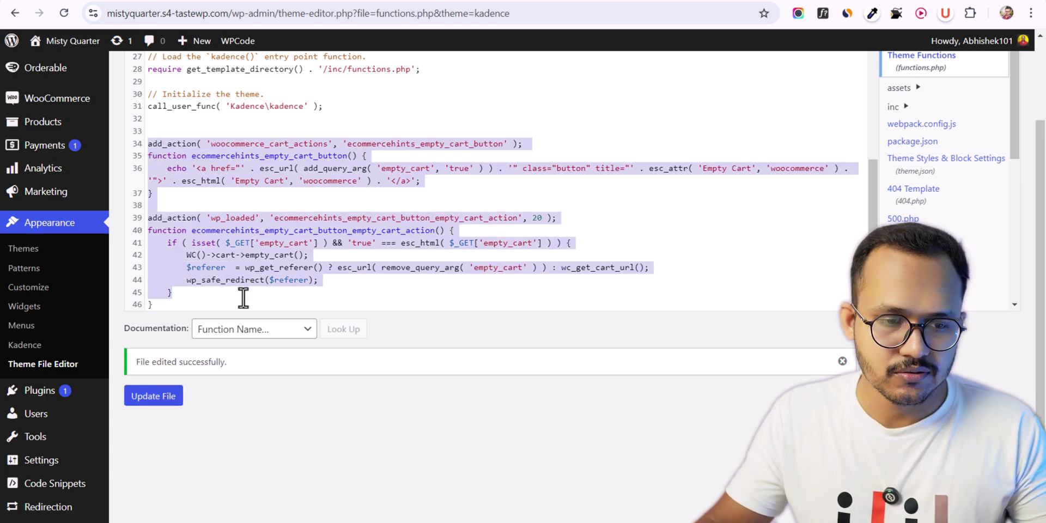
key(BackSpace)
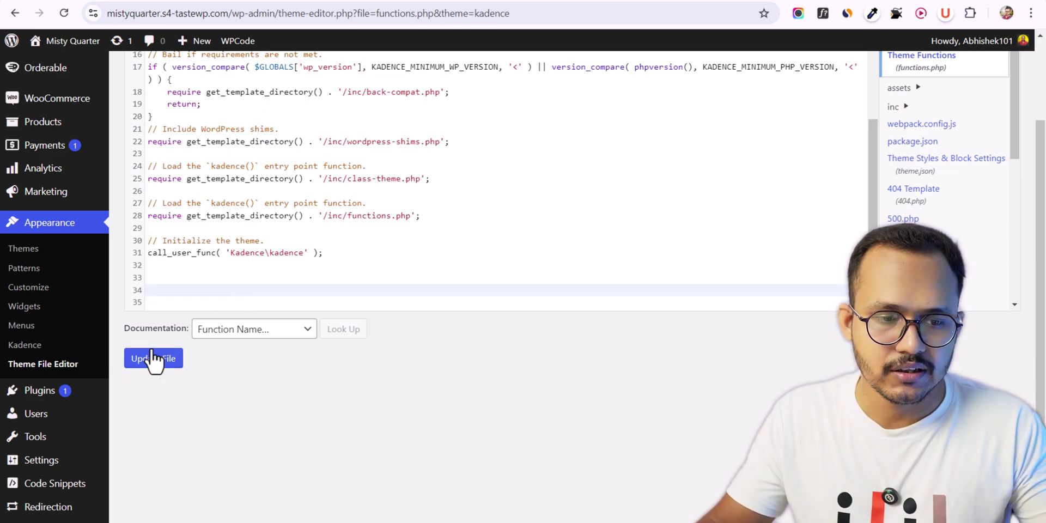
mouse_move(41, 393)
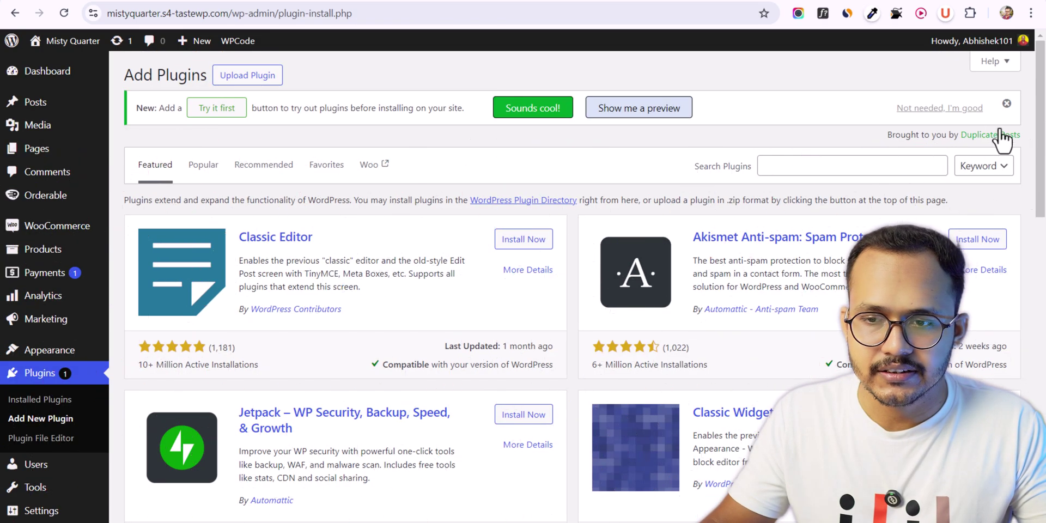
- Search the plugin directory for 'wp code' and update WPCode to its latest version
click(1006, 103)
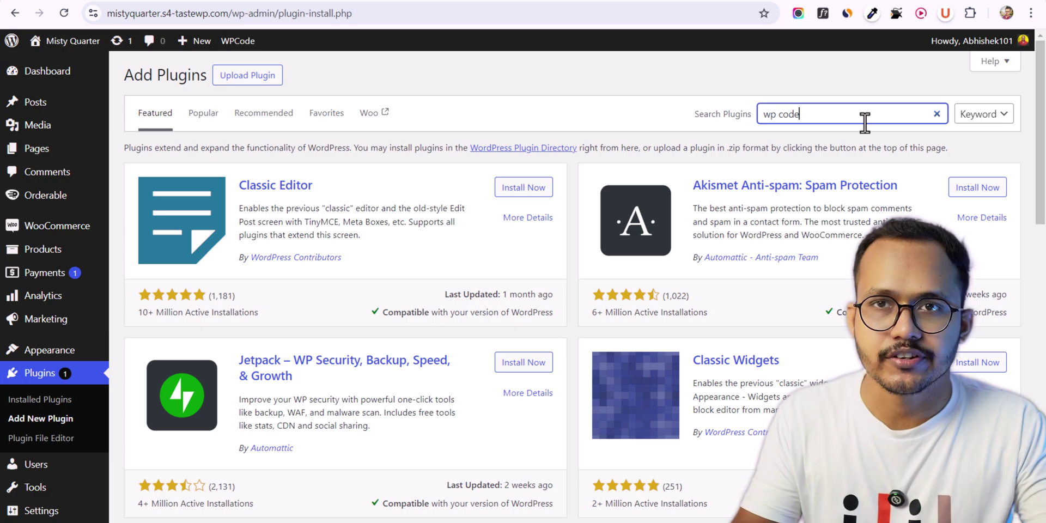
key(Return)
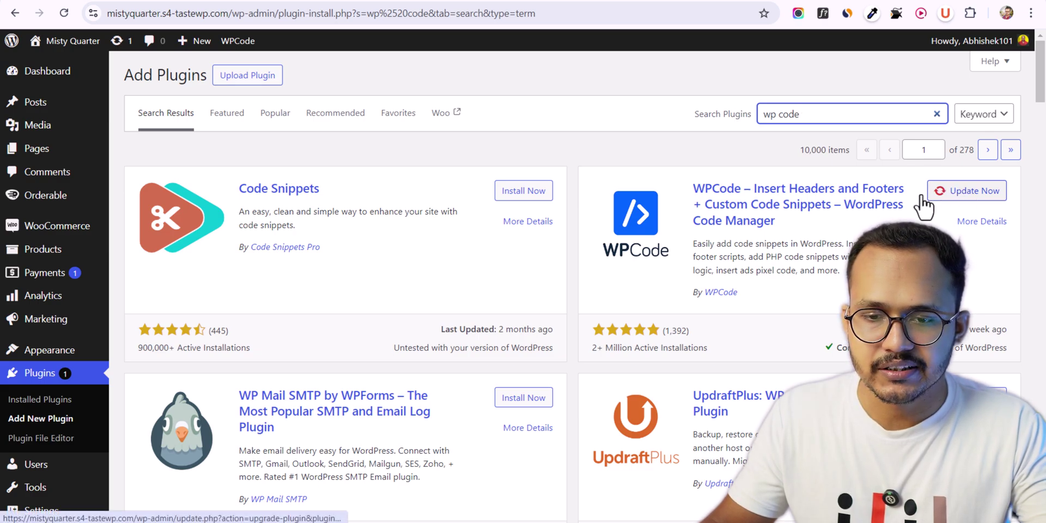
click(960, 196)
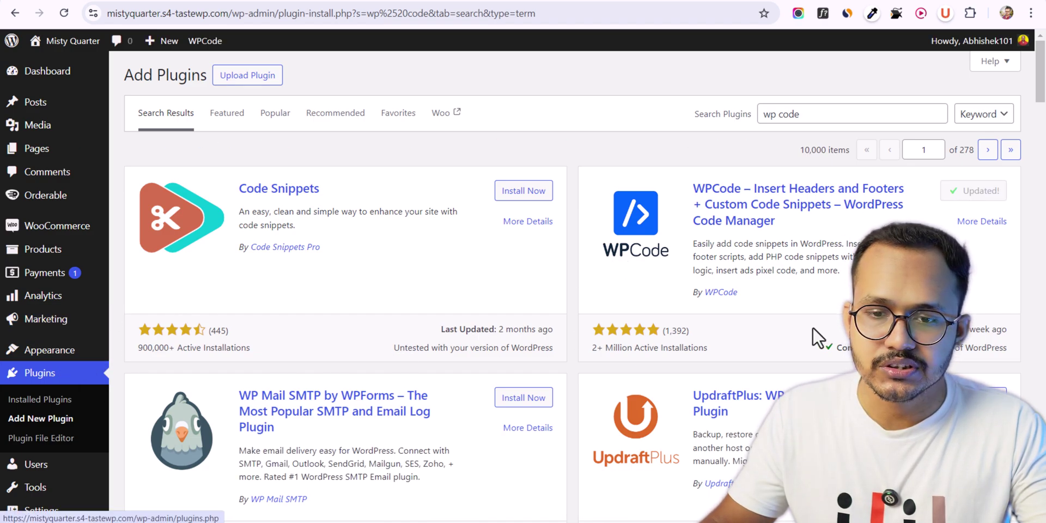
scroll(43, 491, down, 3)
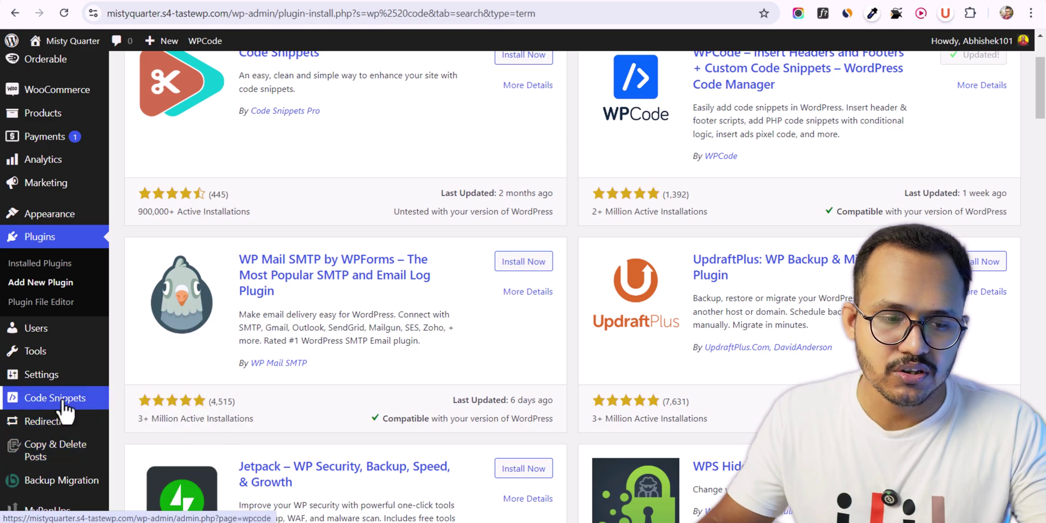
mouse_move(54, 398)
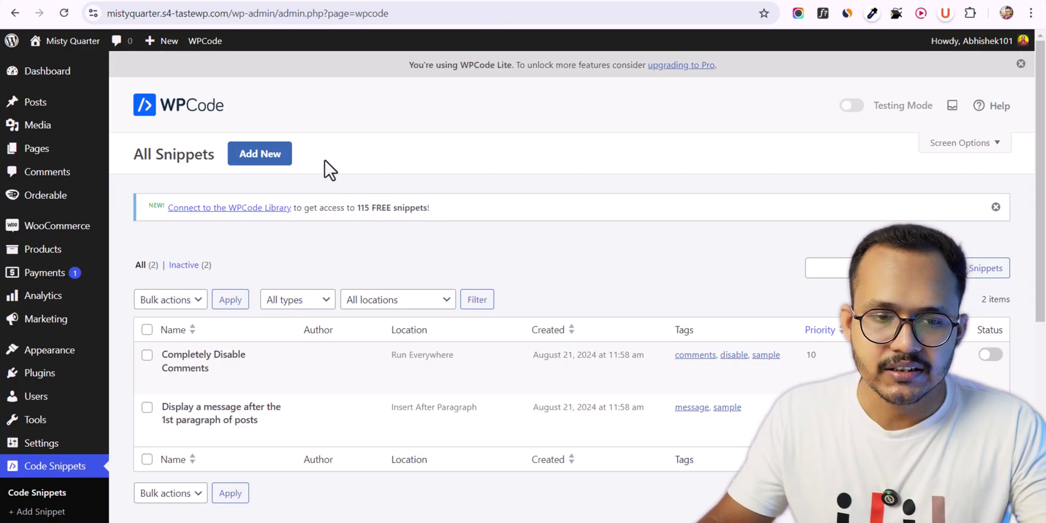
- Under Code Snippets > Add New, choose Add Custom Snippet to open a blank editor
click(260, 159)
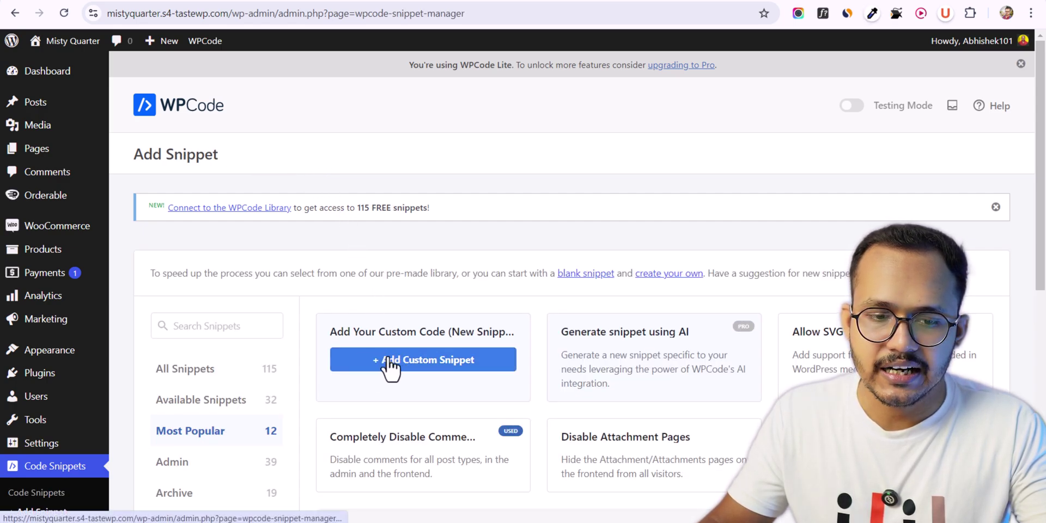
click(398, 369)
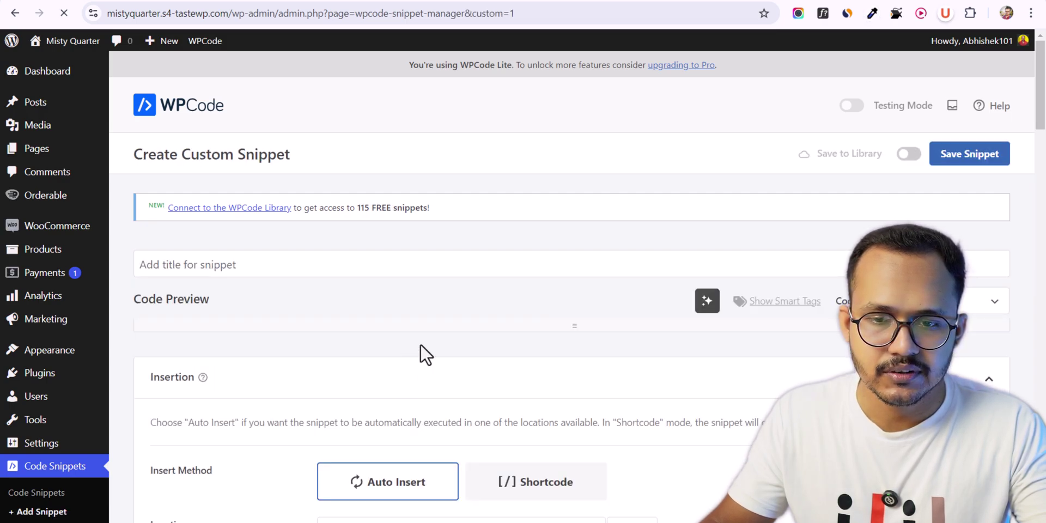
- Paste the empty cart code into a new snippet and set its code type to PHP Snippet
click(997, 210)
click(278, 279)
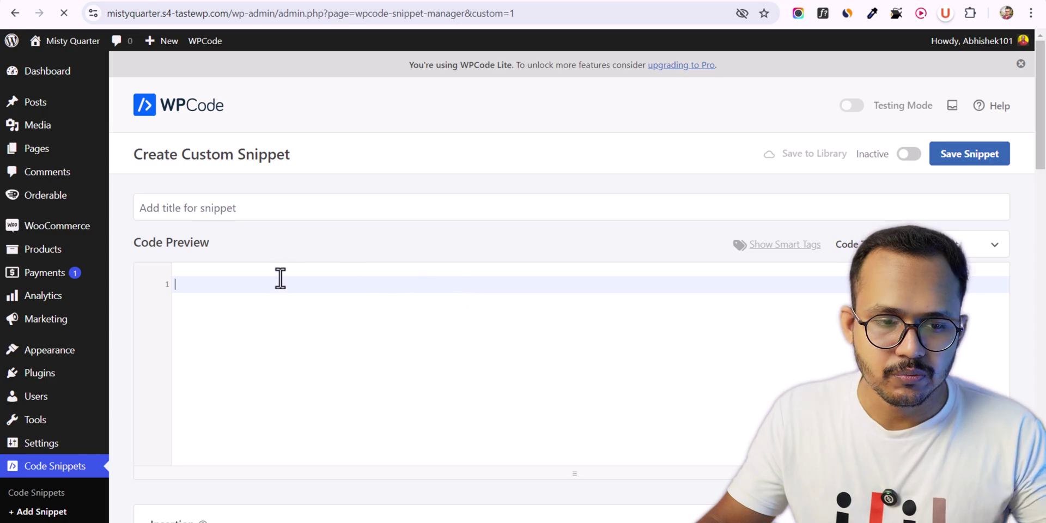
key(ctrl+v)
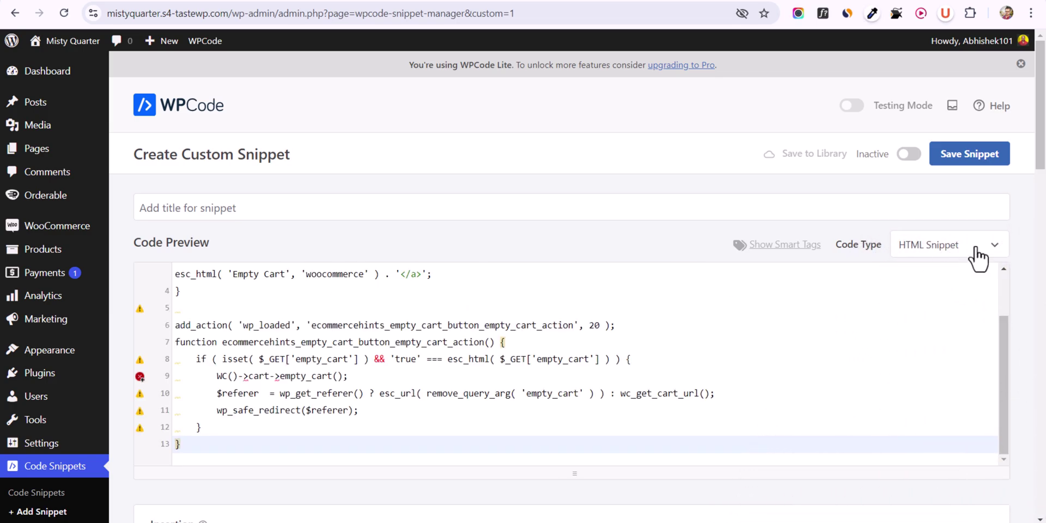
click(966, 250)
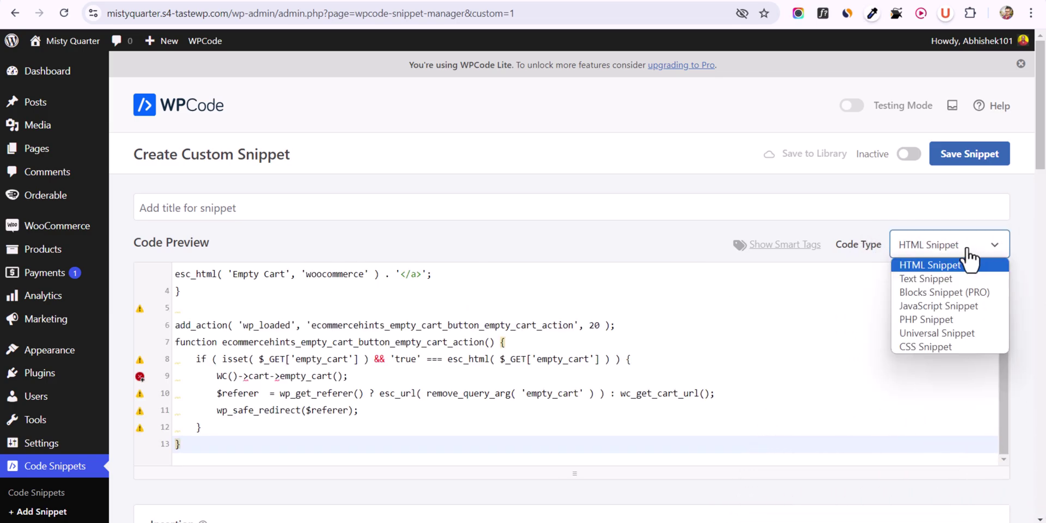
click(920, 318)
- Make the snippet active, title it 'Empty cart button', and save it
click(915, 170)
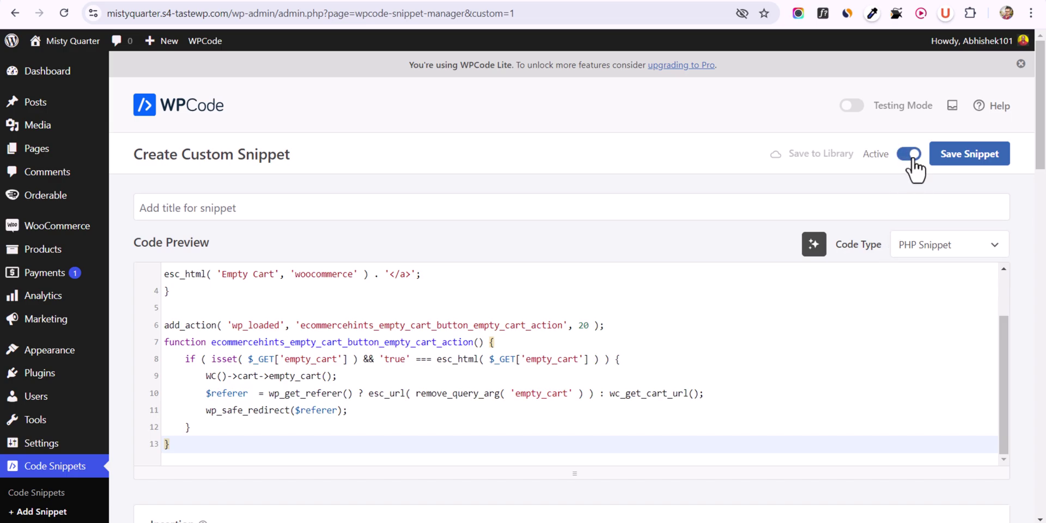
click(231, 207)
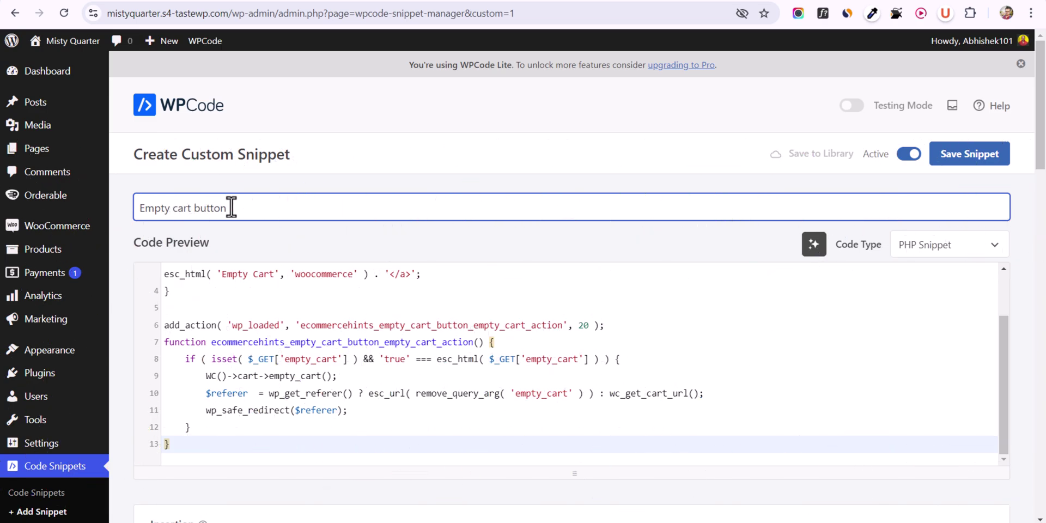
click(968, 156)
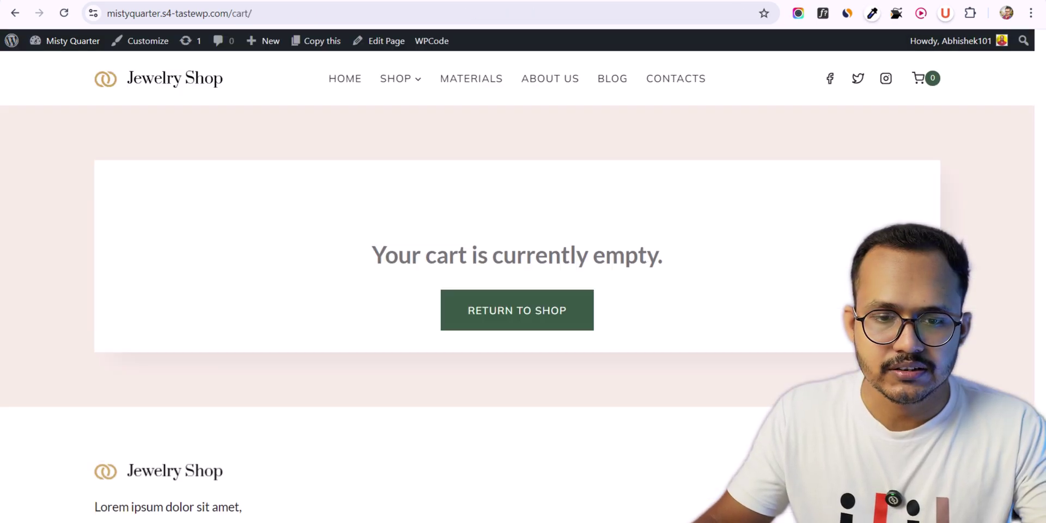
- Add the platinum diamond band ring and the earrings to the cart, then return to the snippet editor
click(483, 320)
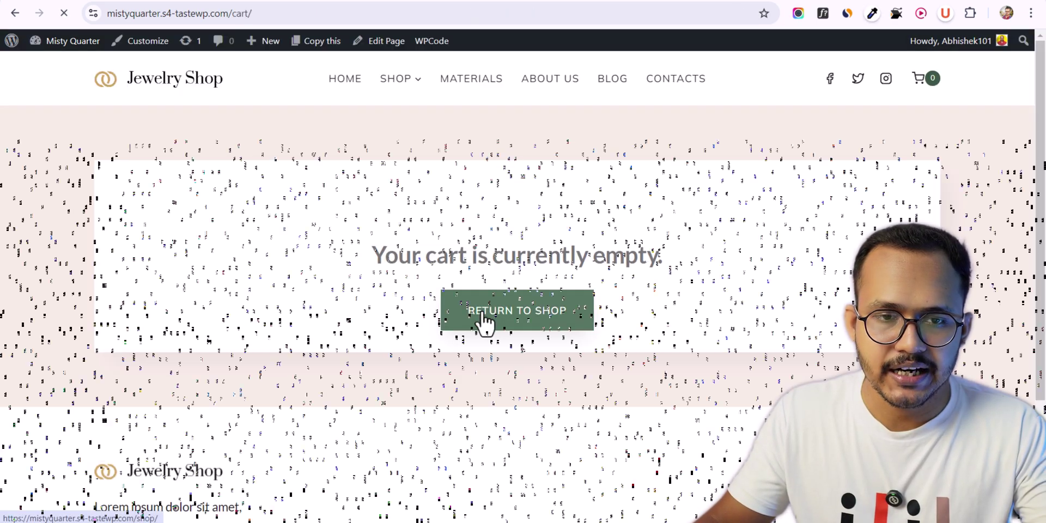
scroll(397, 431, down, 4)
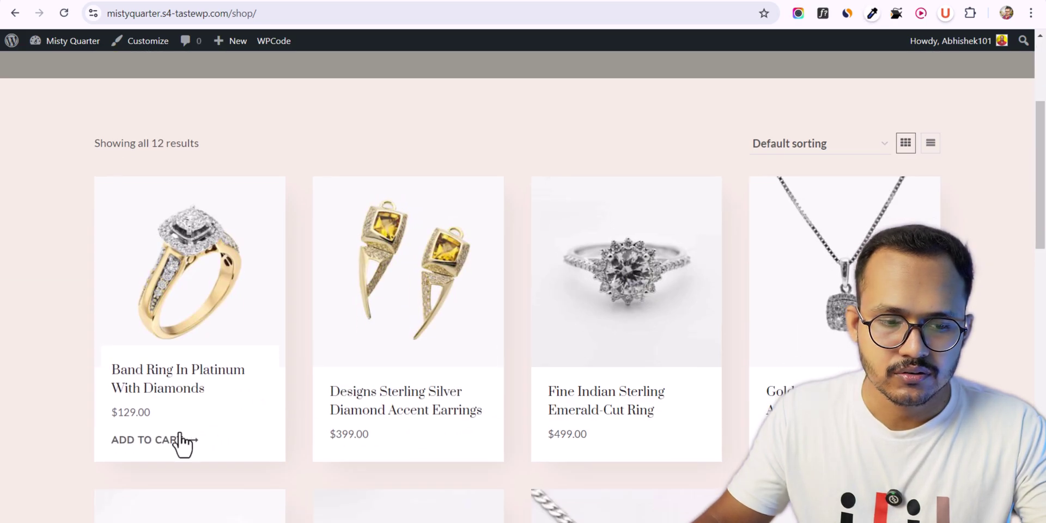
click(177, 439)
click(361, 439)
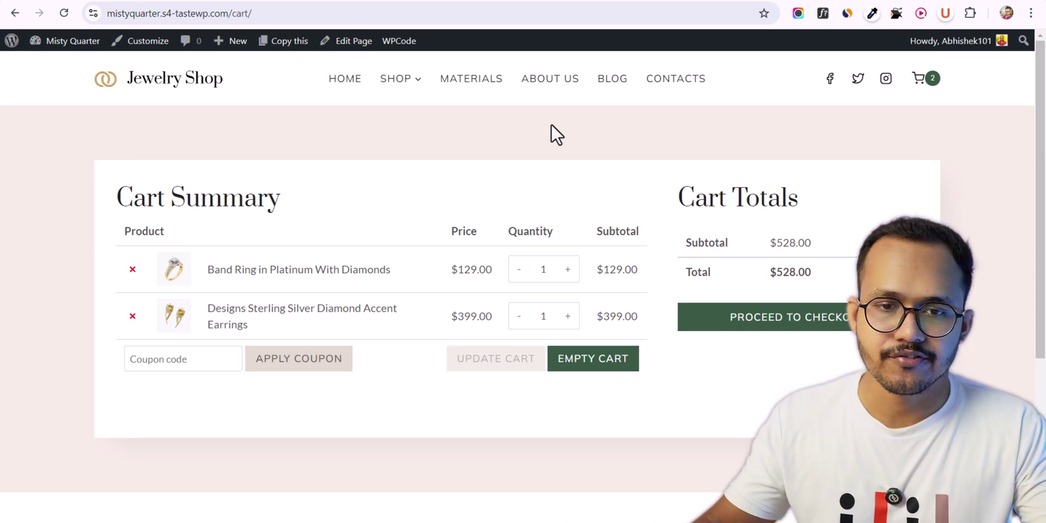
click(561, 2)
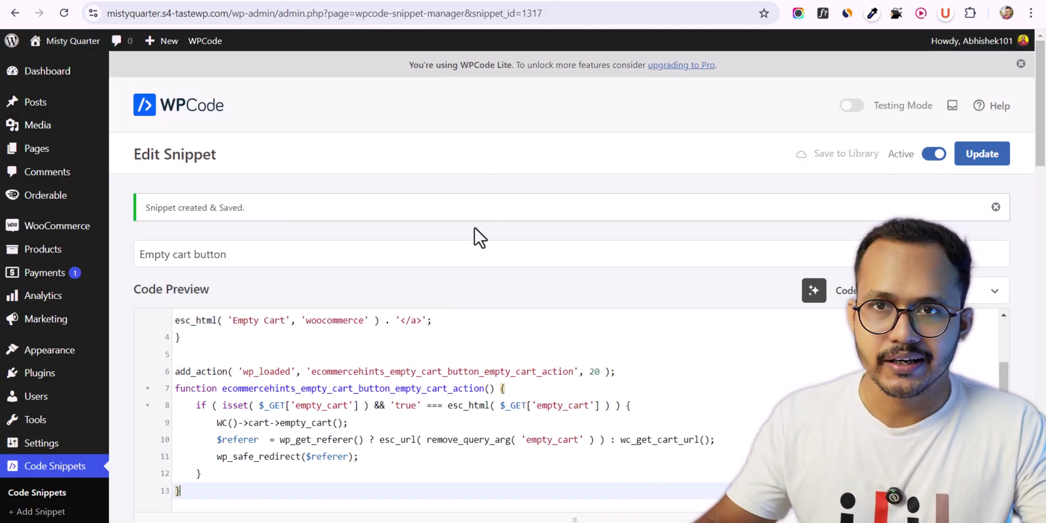
- Switch on Enable Logic under Smart Conditional Logic for the Empty cart button snippet
scroll(524, 242, down, 4)
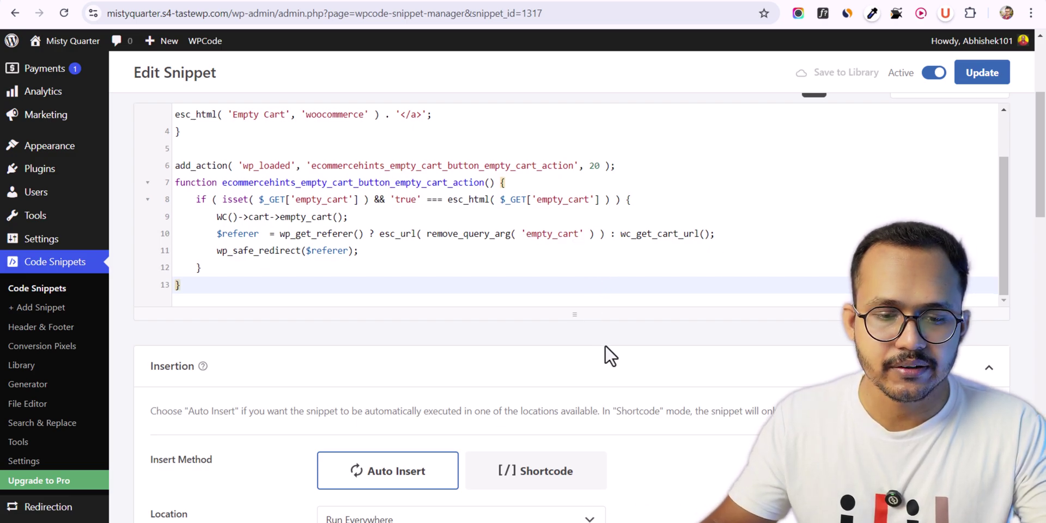
scroll(704, 388, down, 3)
scroll(308, 305, down, 3)
scroll(326, 329, down, 4)
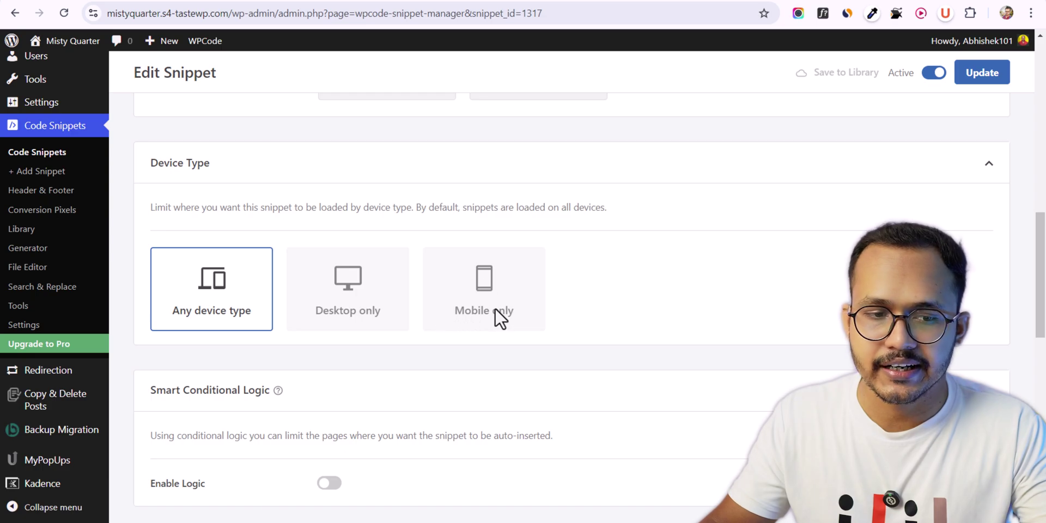
scroll(708, 283, down, 7)
scroll(326, 242, up, 3)
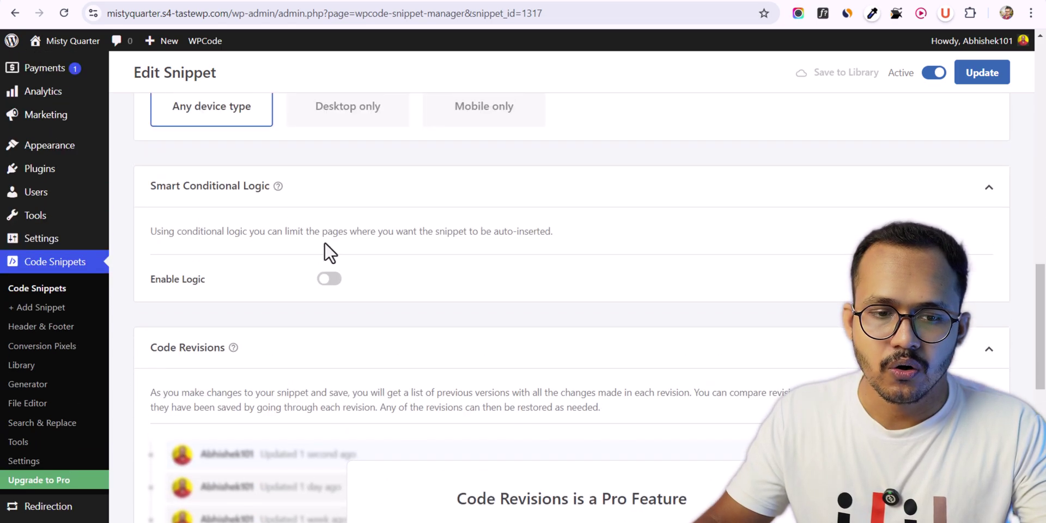
click(329, 279)
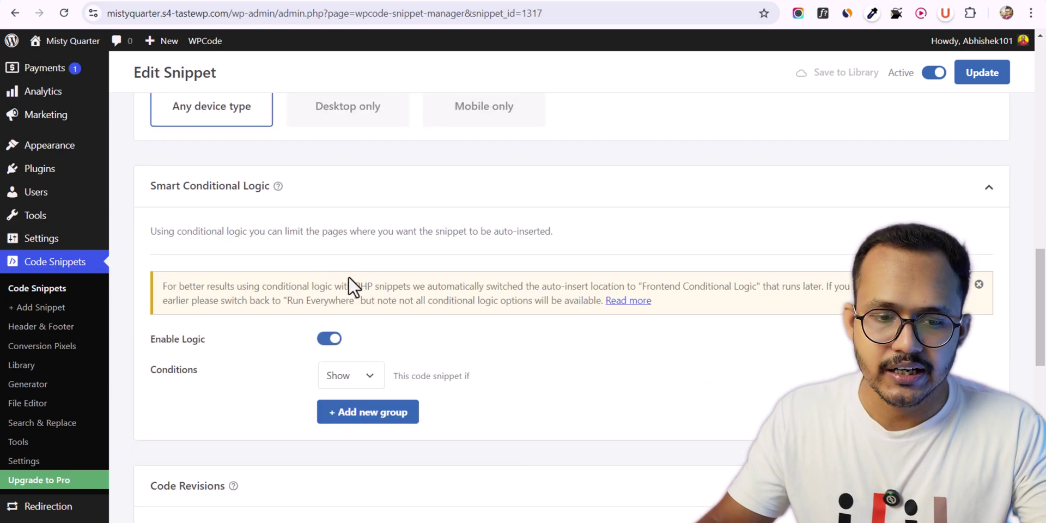
- Add a 'show' condition group with a Post type condition set to Products
click(357, 381)
click(361, 395)
click(361, 417)
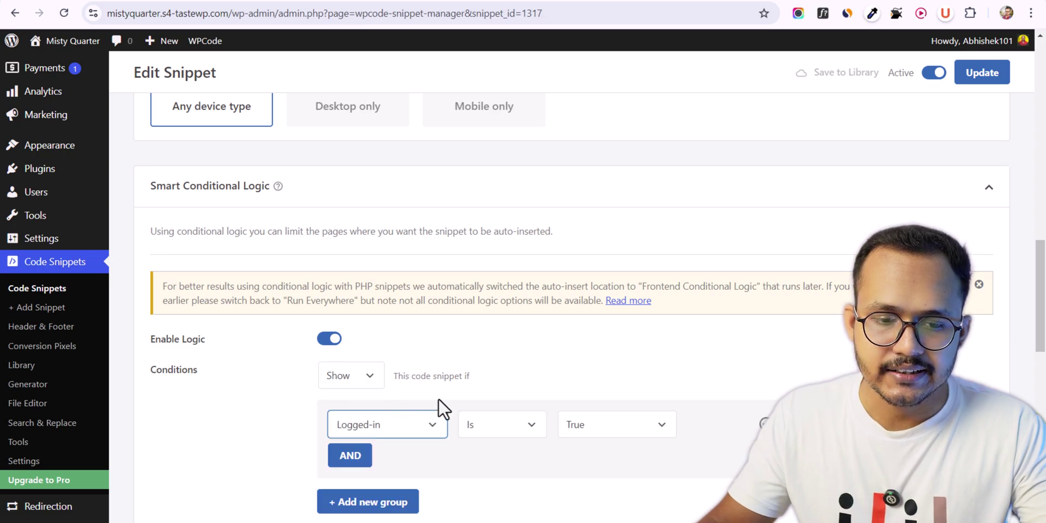
scroll(568, 326, down, 3)
click(418, 233)
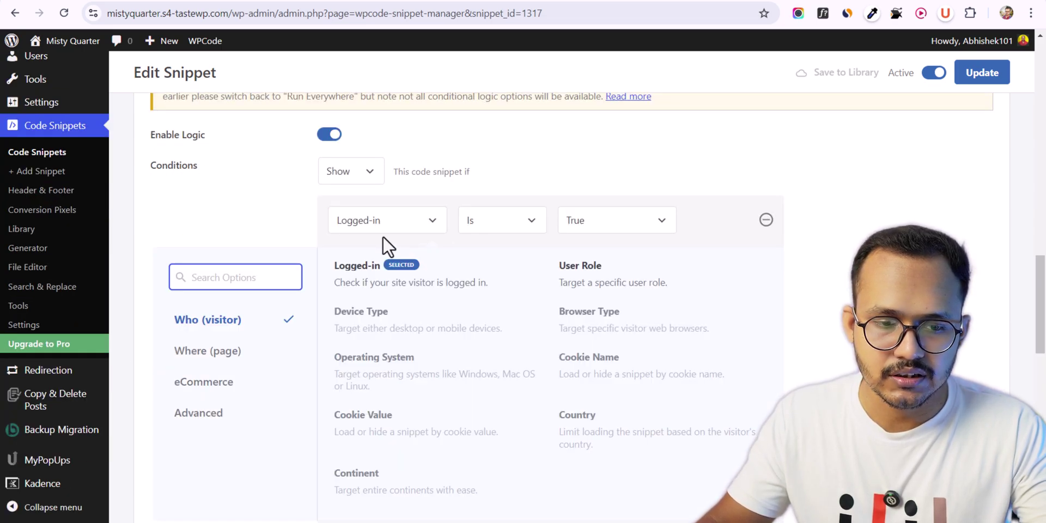
click(212, 351)
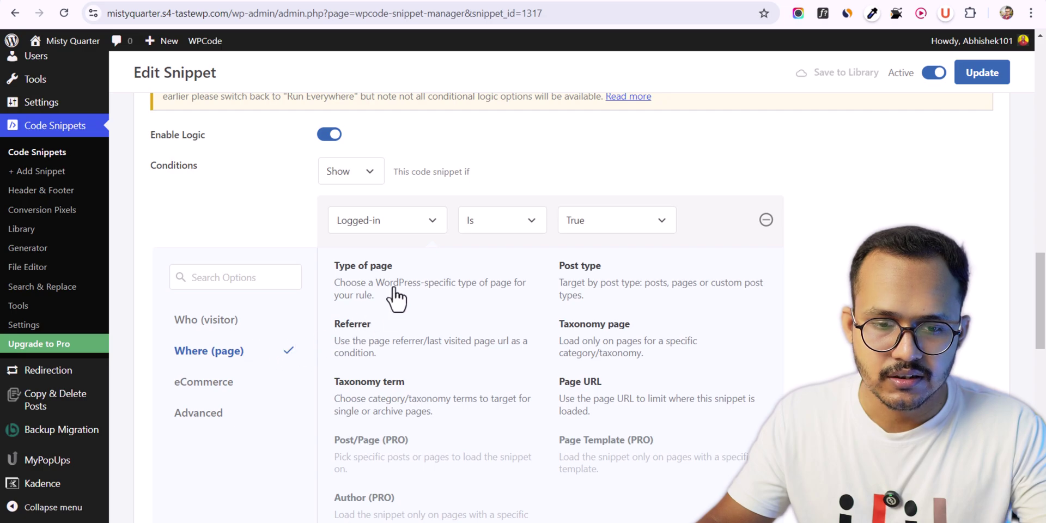
click(616, 282)
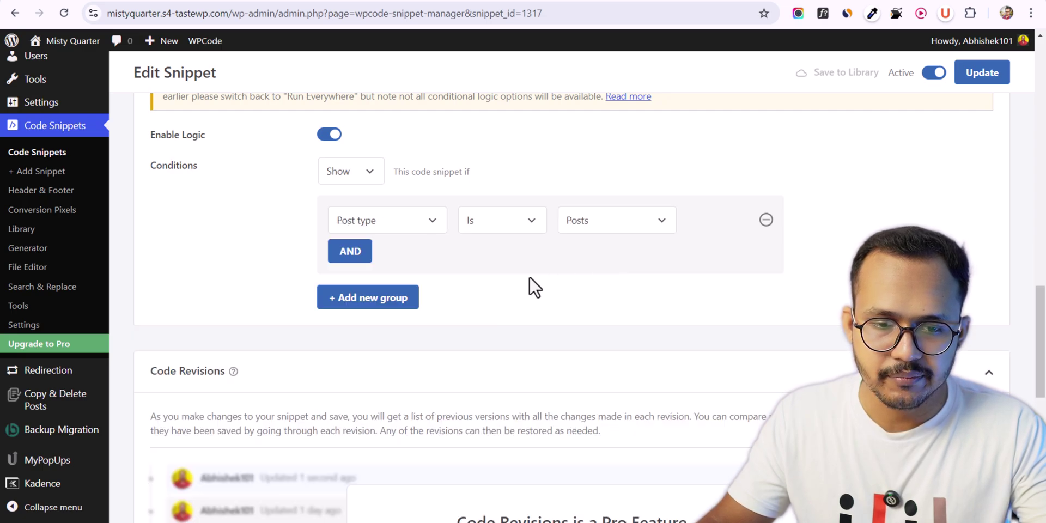
click(578, 229)
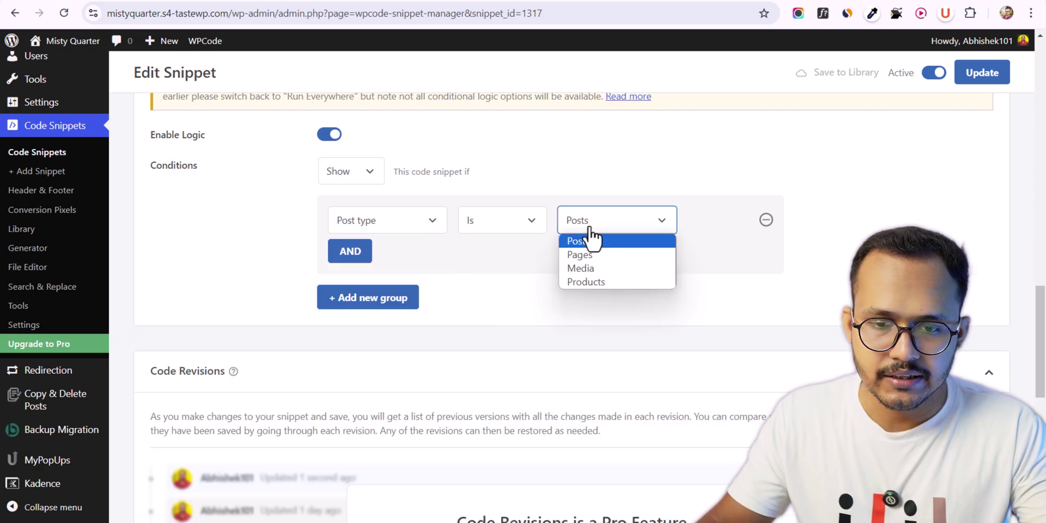
click(589, 282)
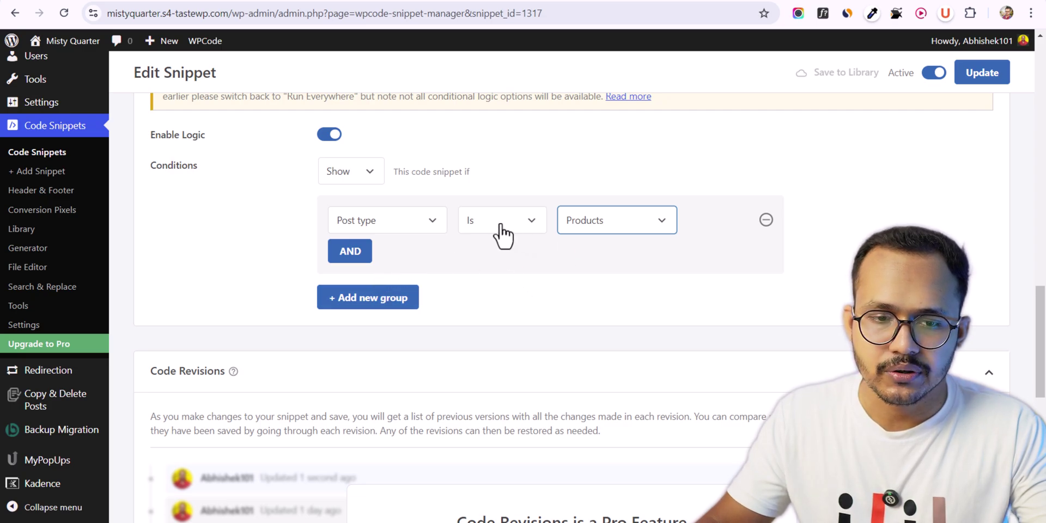
- Try the WooCommerce Cart condition, dismissing the Pro notice and keeping it True
click(430, 224)
click(220, 383)
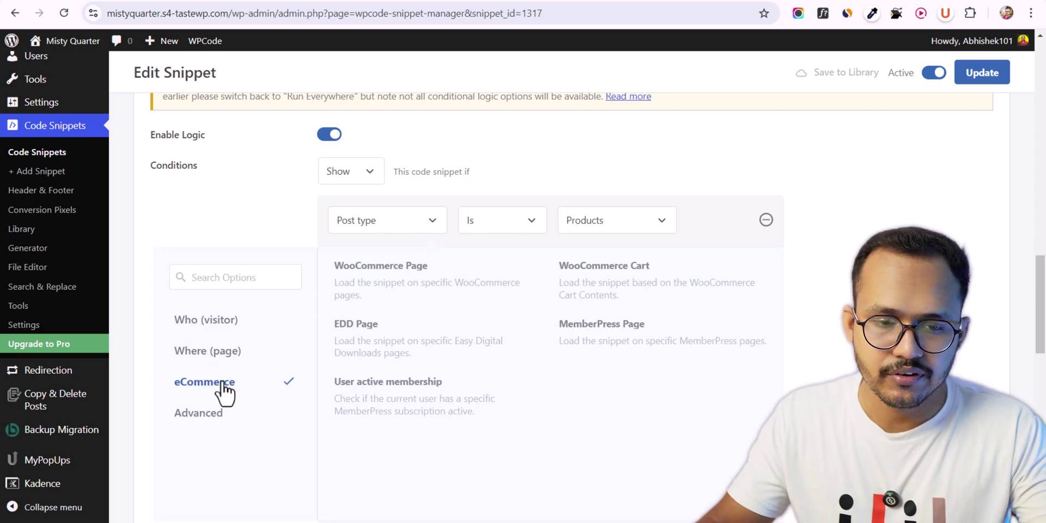
click(617, 271)
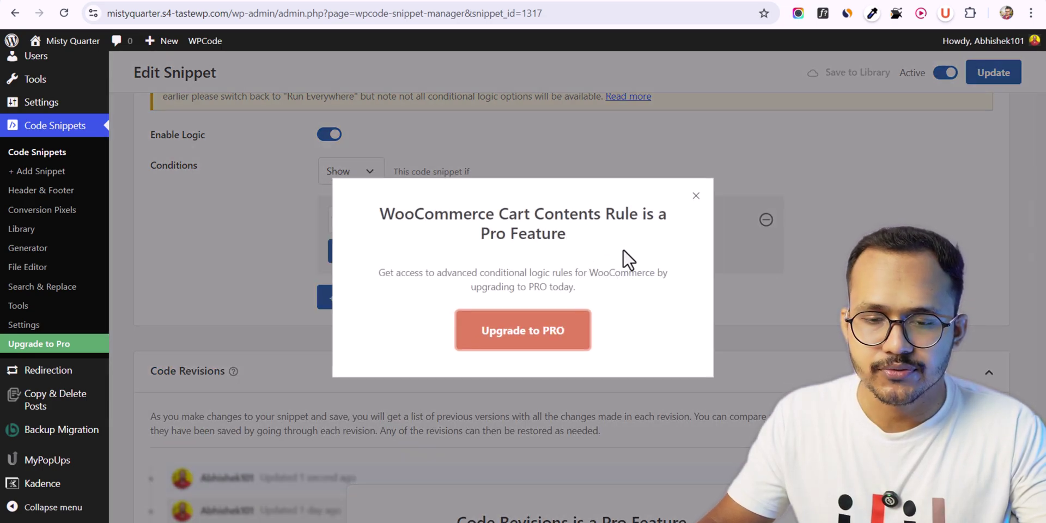
click(695, 196)
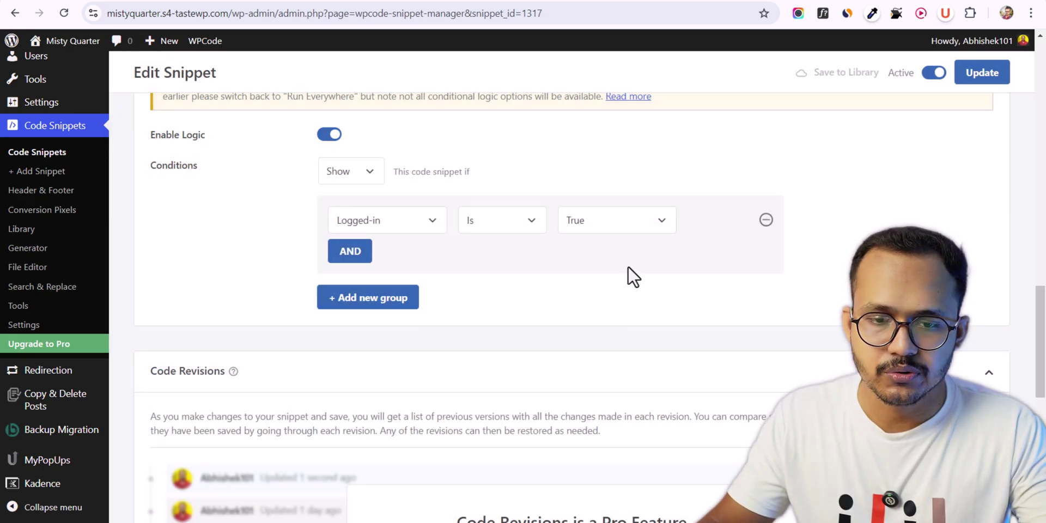
click(602, 230)
click(575, 228)
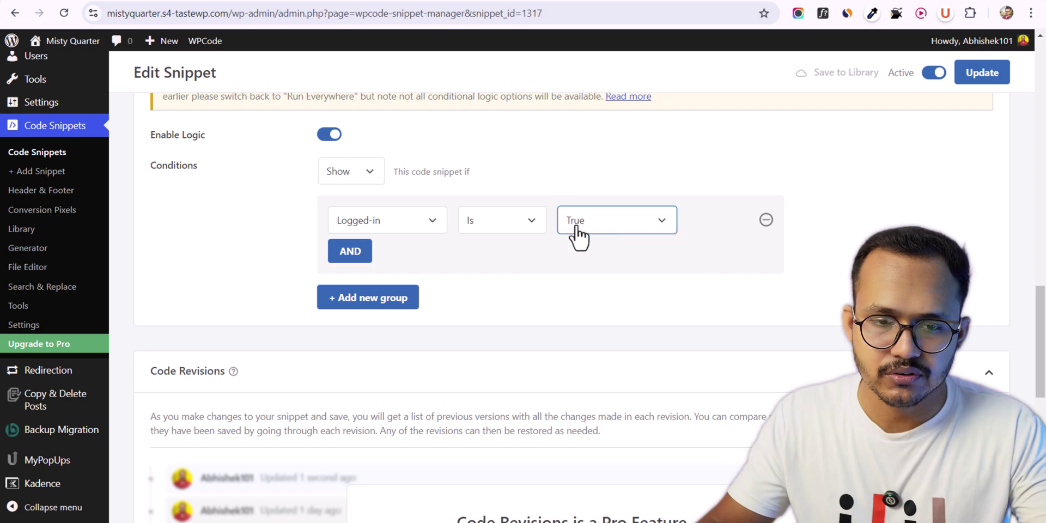
- Change the condition to Page URL and begin entering the URL to match
click(413, 223)
click(215, 414)
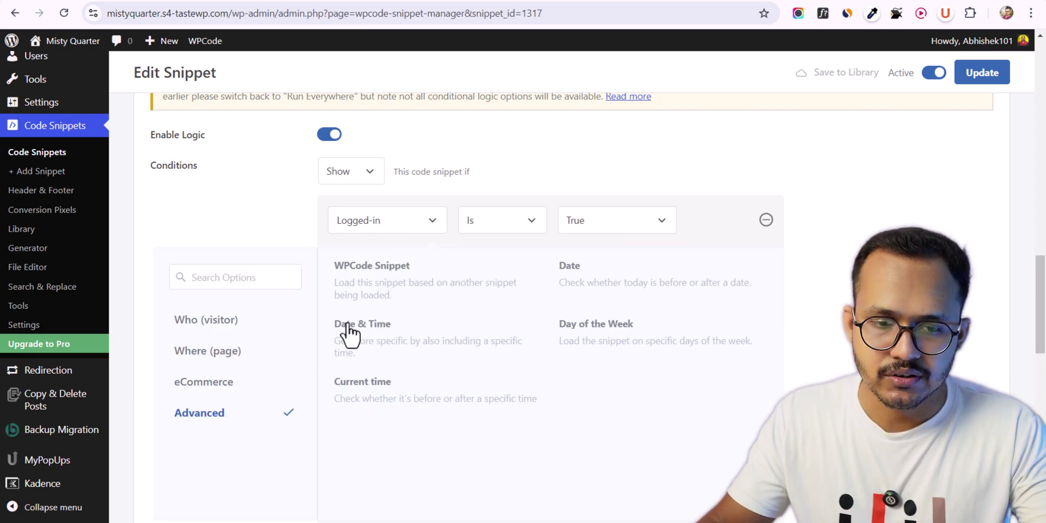
click(211, 388)
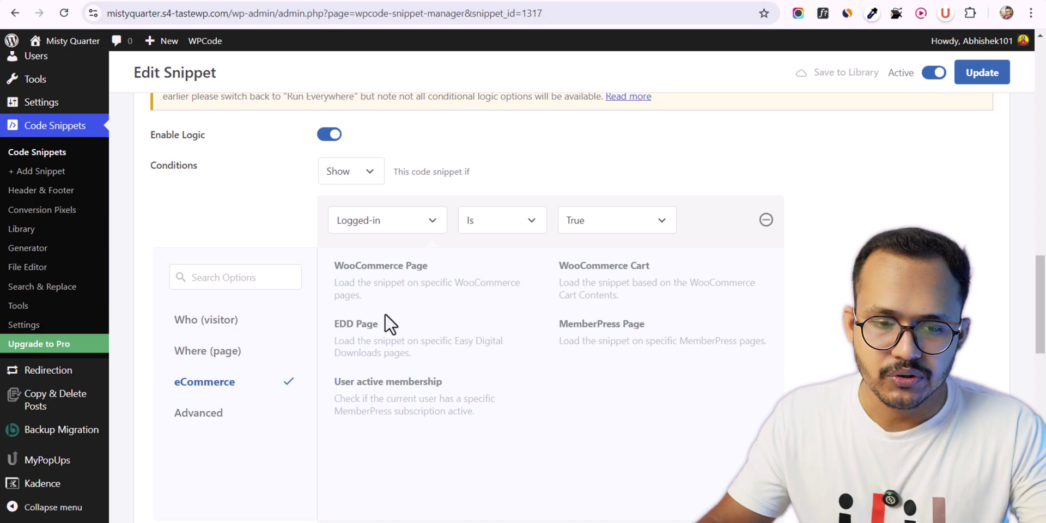
click(211, 354)
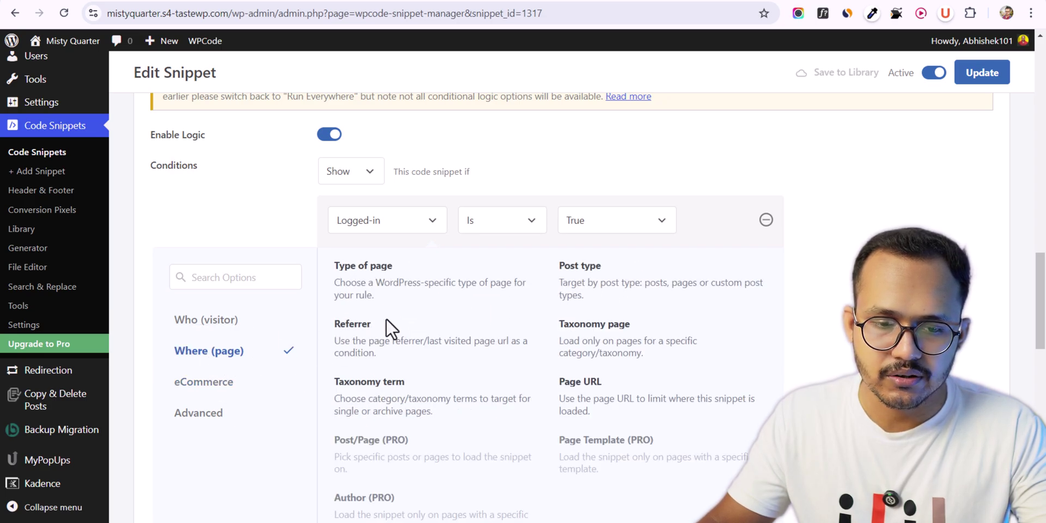
click(596, 395)
click(567, 220)
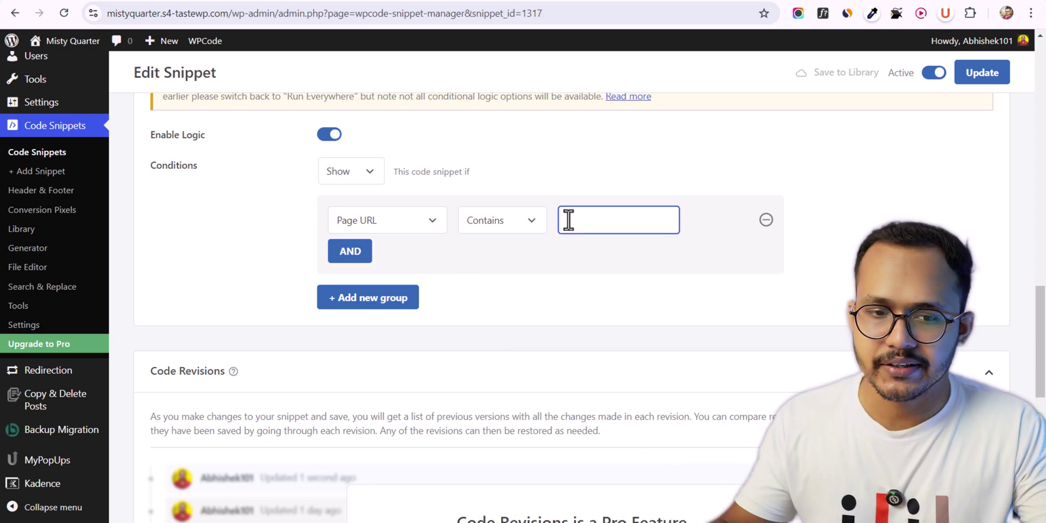
- Turn Enable Logic back off and return to the top of the snippet page
scroll(464, 252, up, 2)
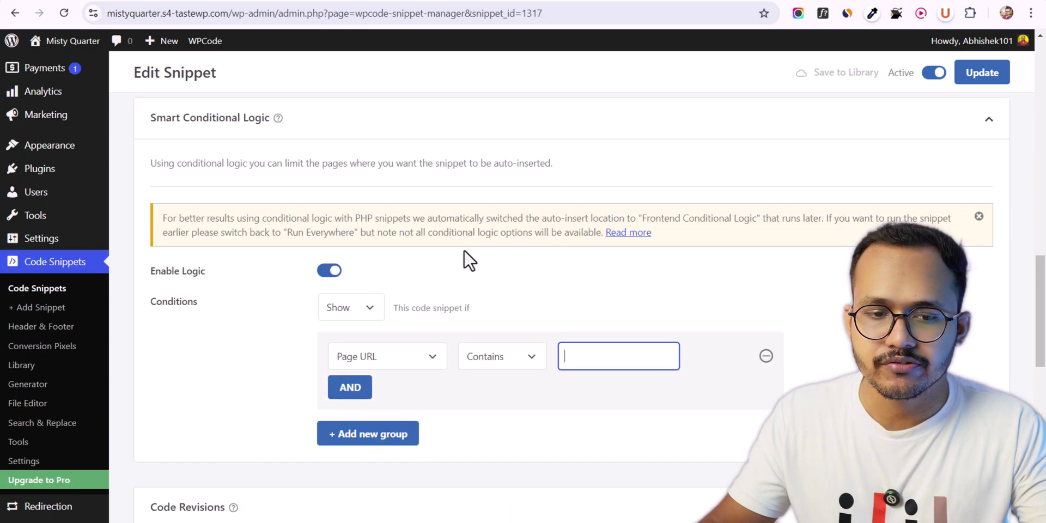
click(330, 270)
scroll(557, 269, up, 10)
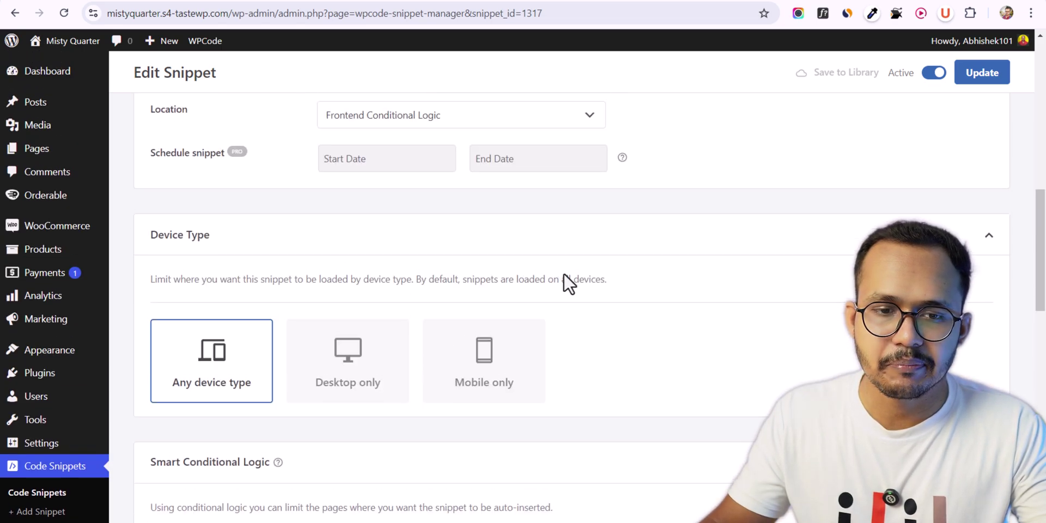
scroll(623, 305, up, 5)
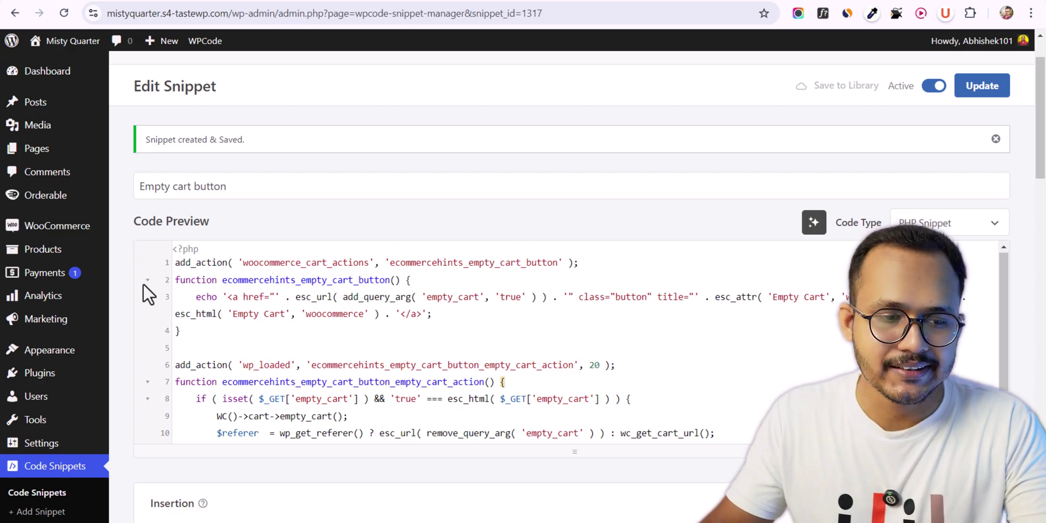
- Deactivate the Empty cart button snippet in the WPCode Code Snippets list
click(39, 381)
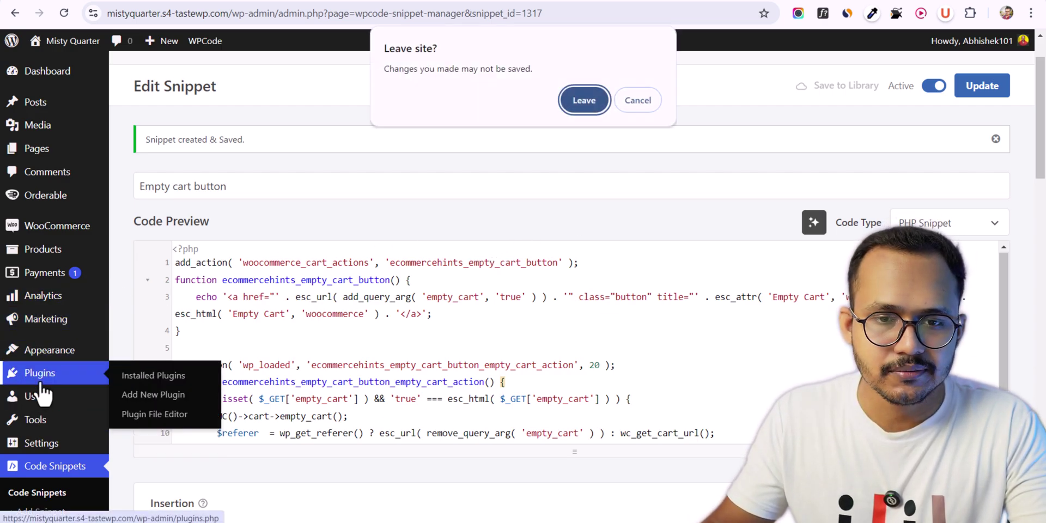
key(Return)
scroll(223, 387, down, 3)
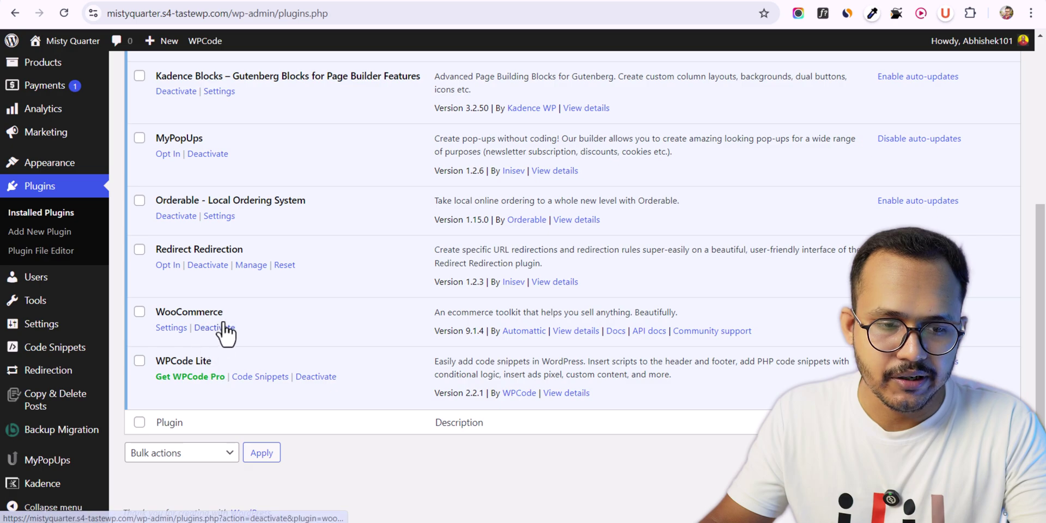
click(250, 379)
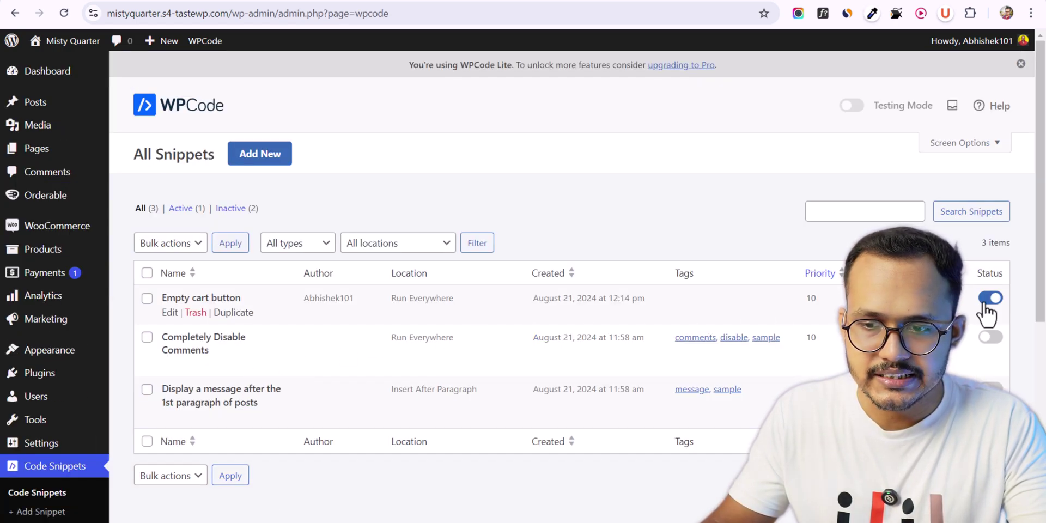
click(985, 303)
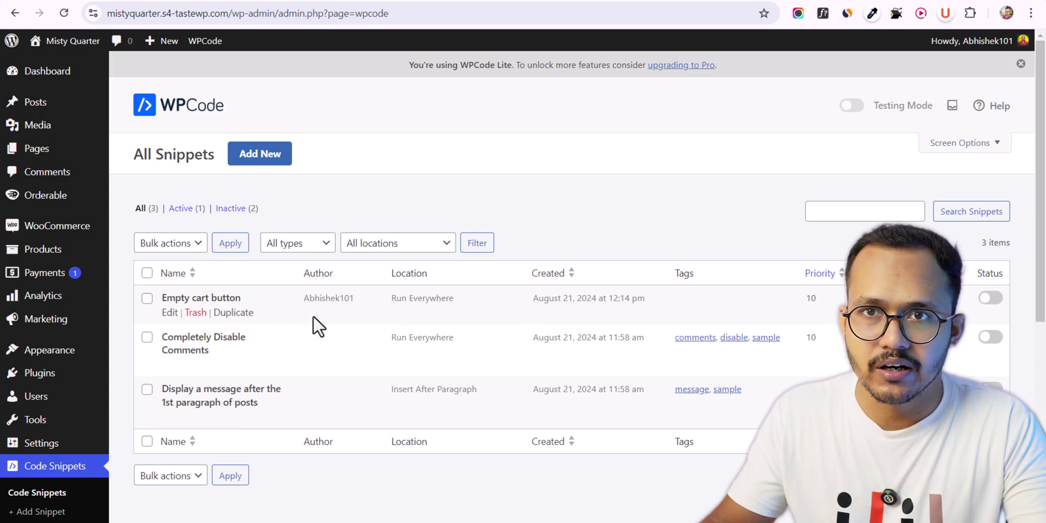
- Bring up the Upload Plugin form under Plugins > Add New Plugin
click(41, 373)
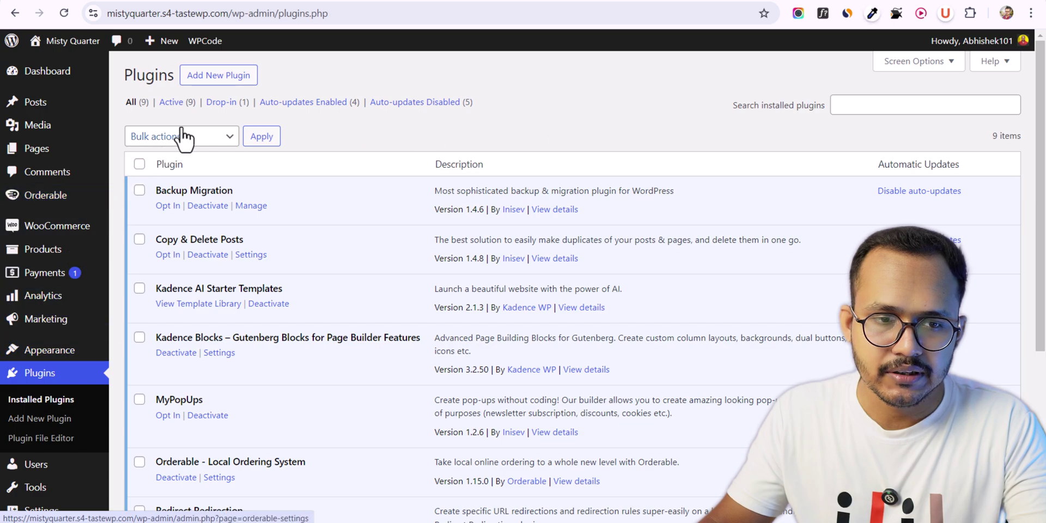
click(218, 74)
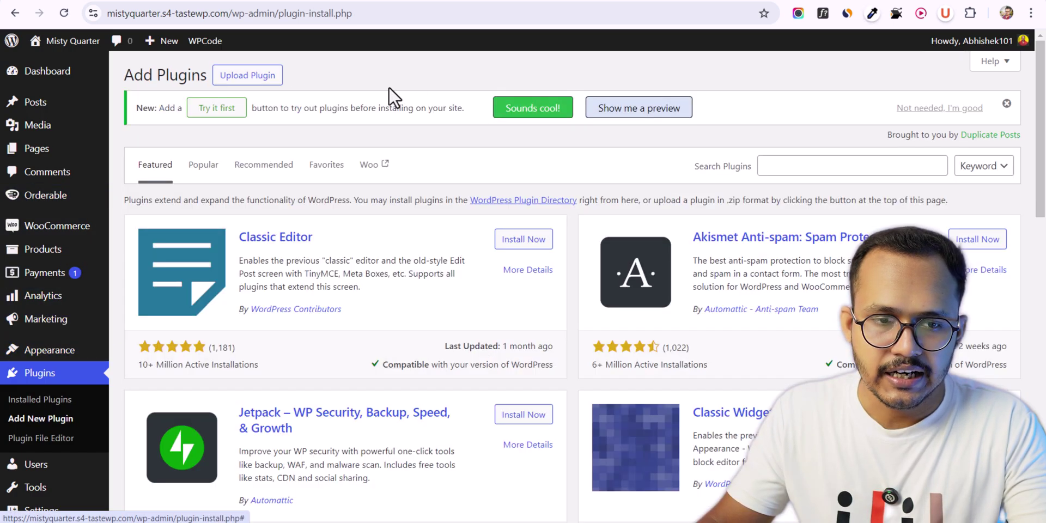
click(240, 77)
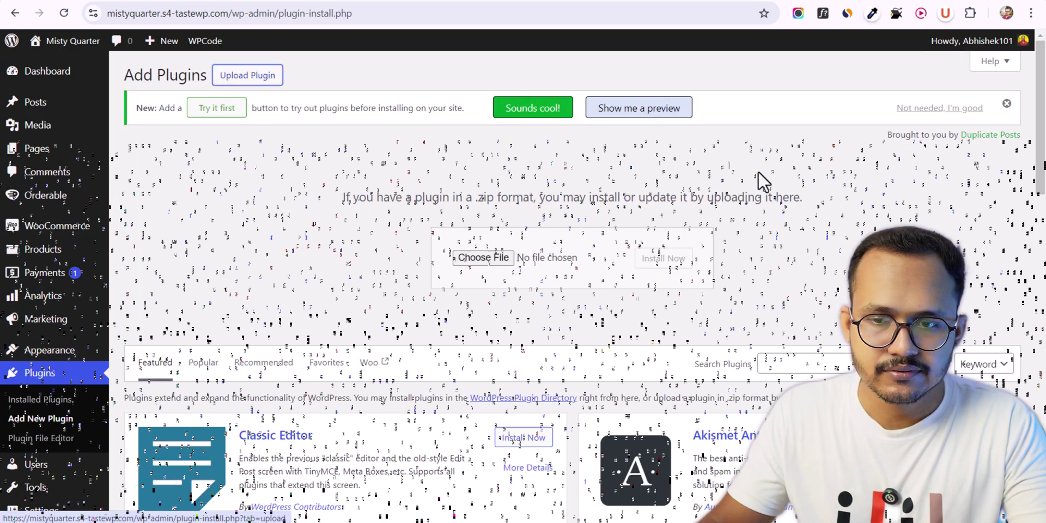
- Download the Empty Cart plugin zip from the key2blogging article's 'Empty Cart Button using Plugin' section
click(1006, 104)
click(717, 3)
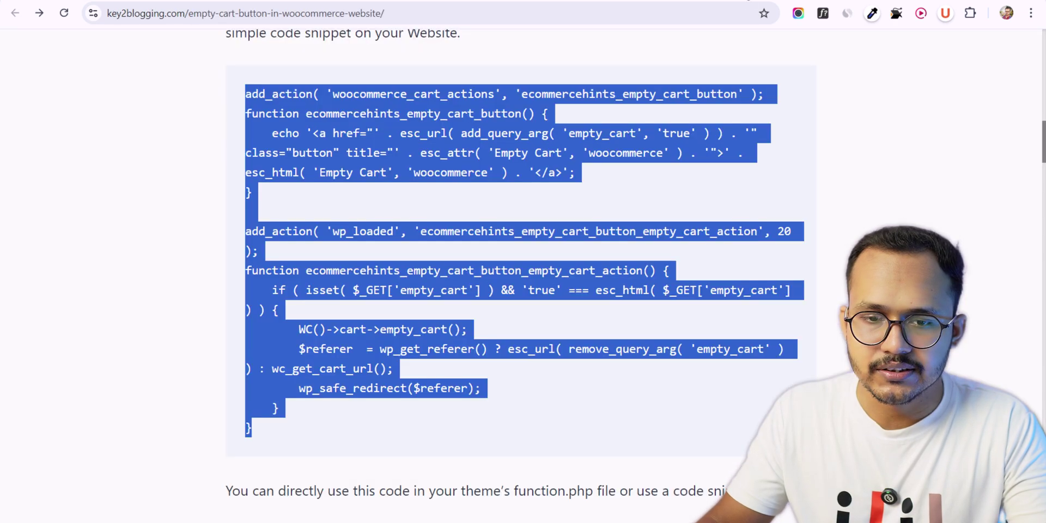
click(631, 240)
scroll(605, 261, down, 5)
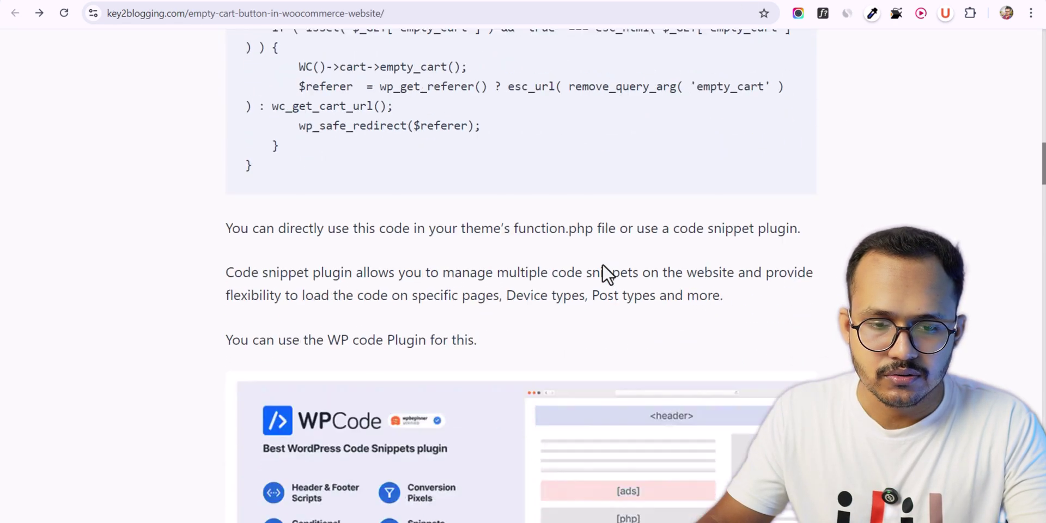
scroll(594, 272, down, 20)
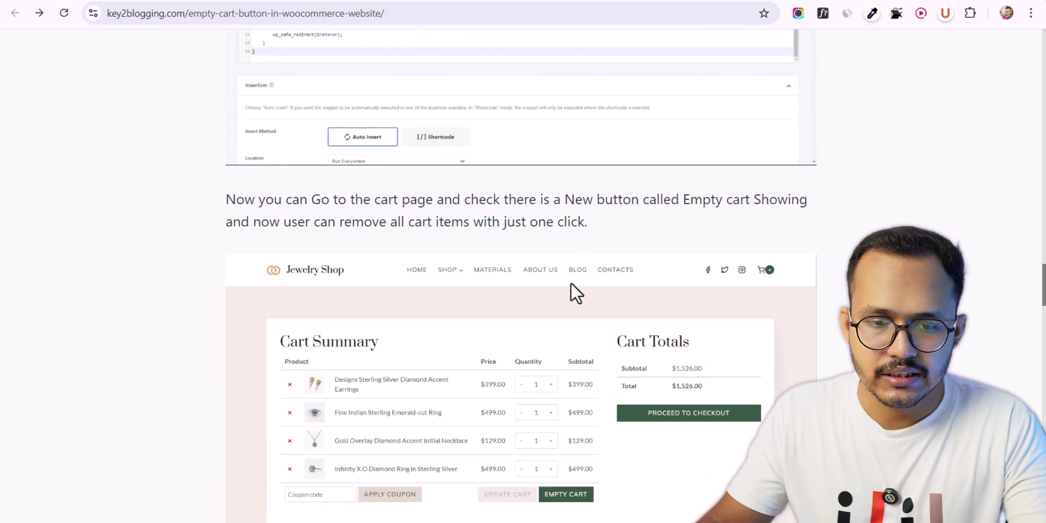
scroll(570, 282, down, 10)
click(540, 174)
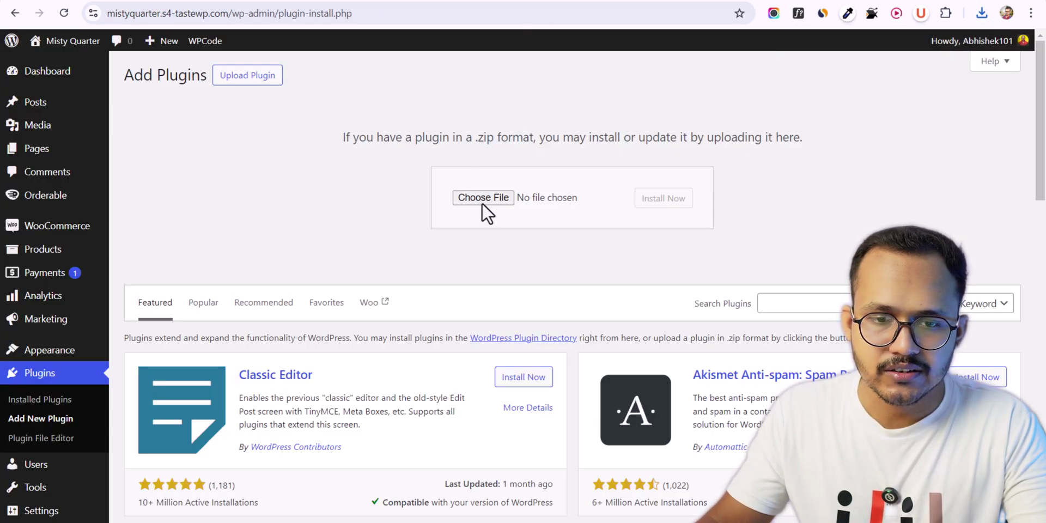
- Upload wc-empty-cart-button.zip, install it, and activate the WooCommerce Empty Cart Button plugin
click(483, 197)
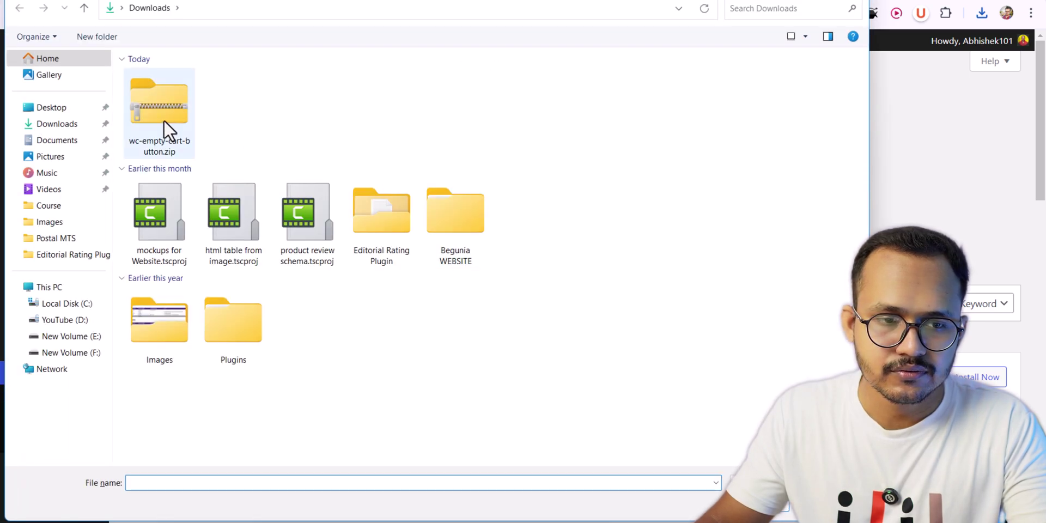
click(164, 119)
key(Return)
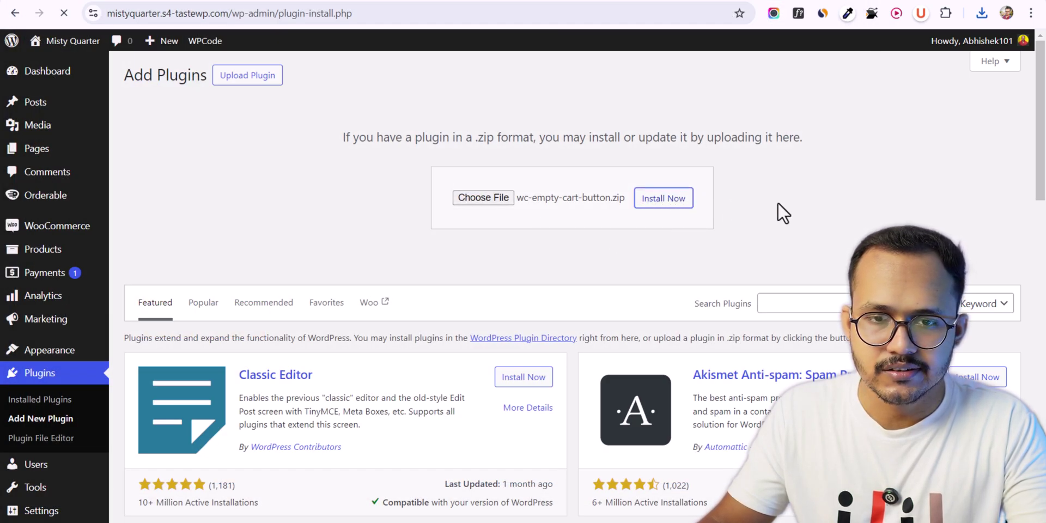
click(163, 181)
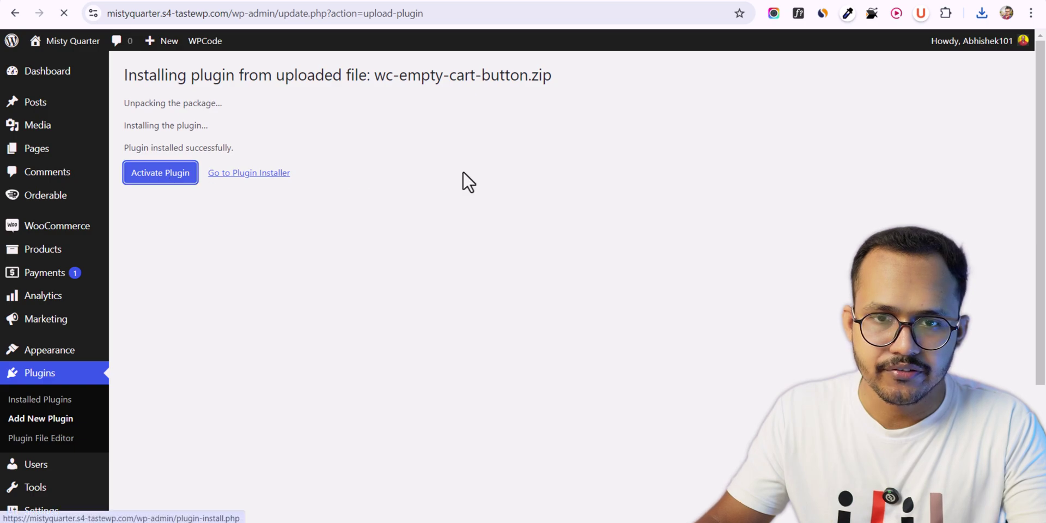
scroll(534, 249, down, 5)
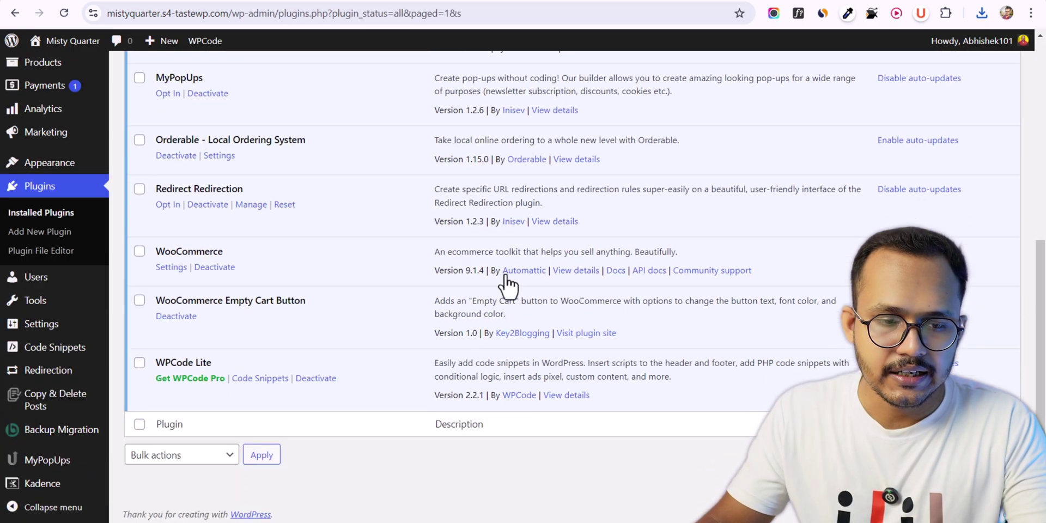
drag(156, 298, 340, 302)
click(338, 303)
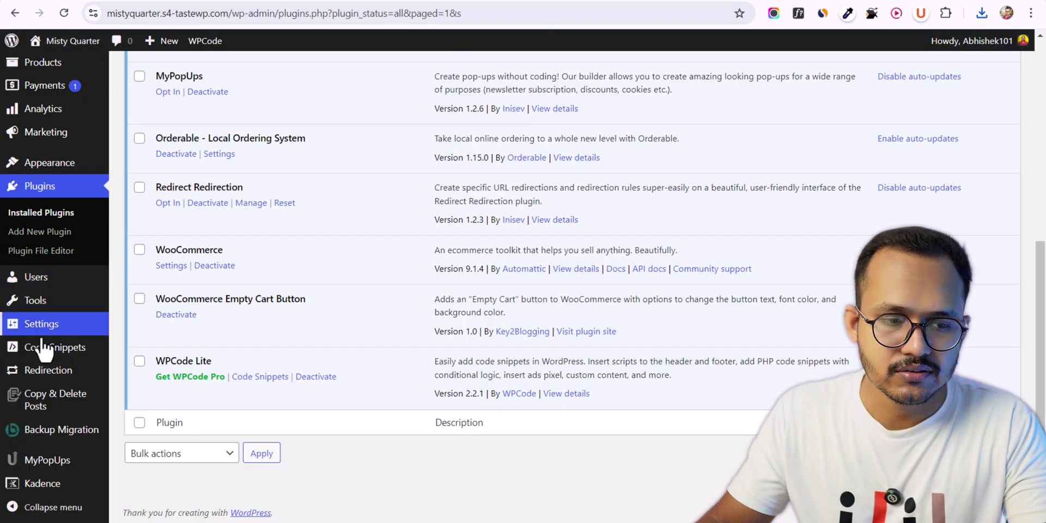
- Change the Empty Cart Button text to 'Clear Cart' in WooCommerce Products settings and save
scroll(63, 166, up, 2)
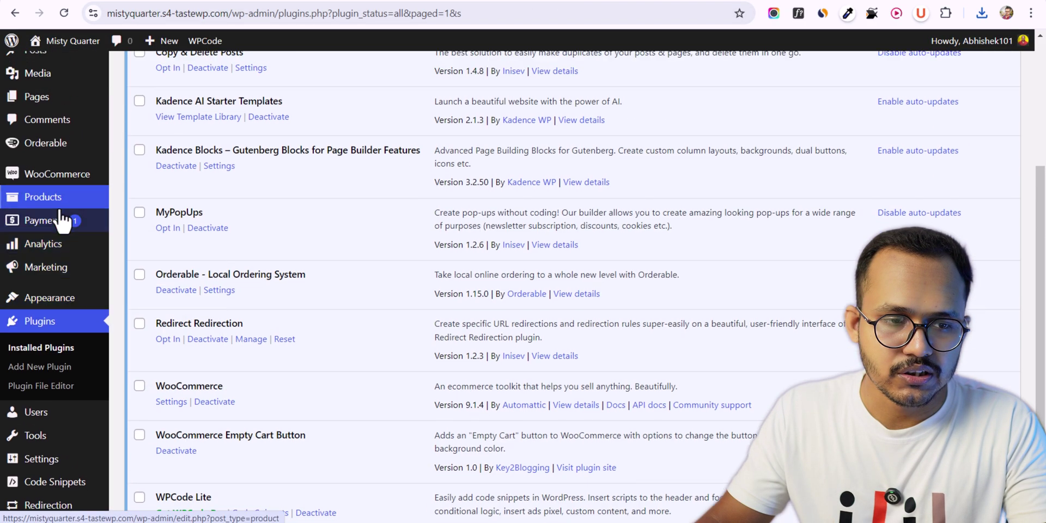
mouse_move(55, 175)
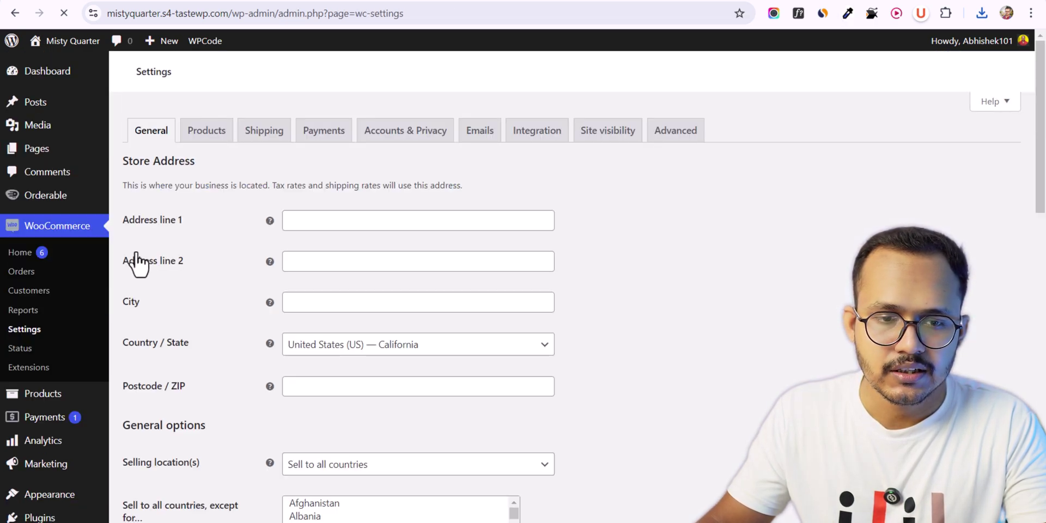
click(210, 134)
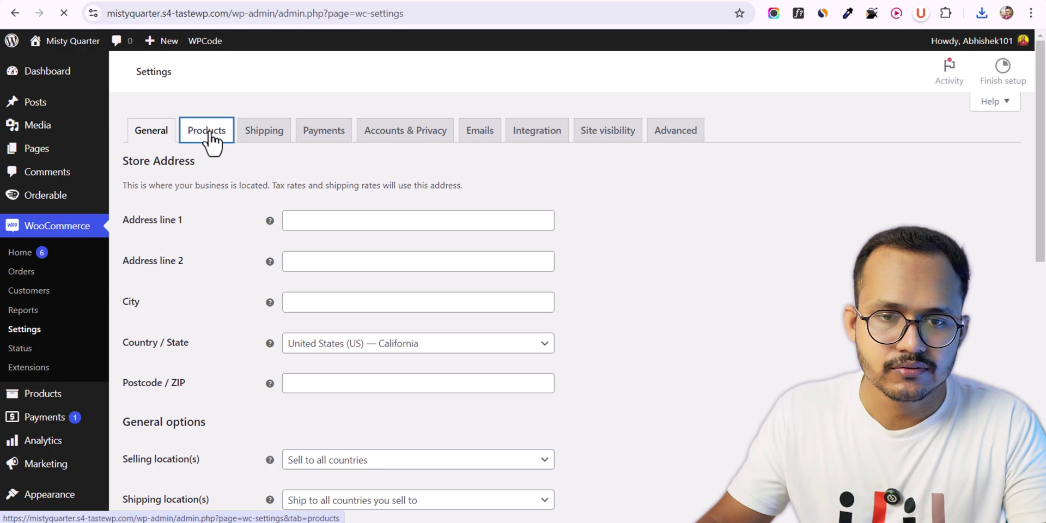
scroll(213, 335, down, 6)
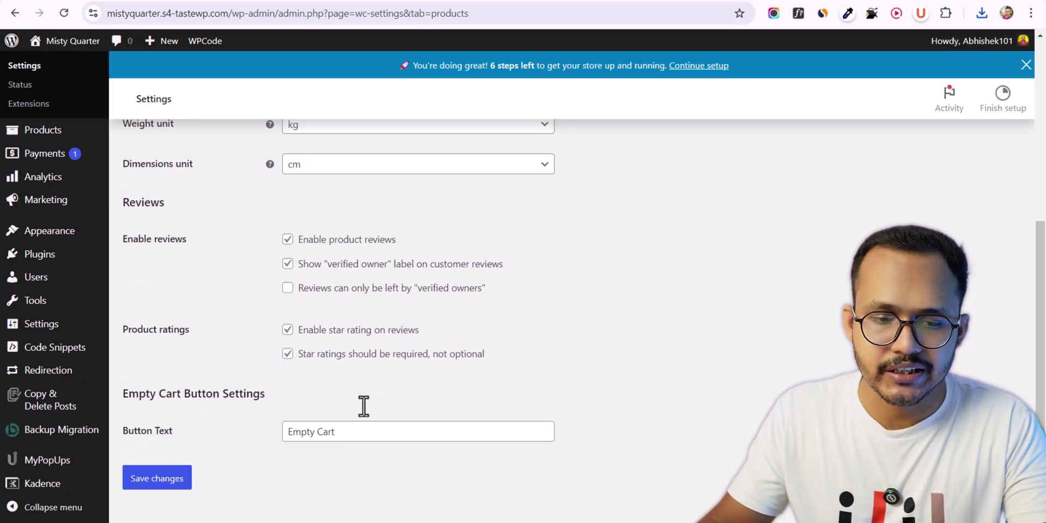
drag(313, 432, 280, 430)
text(Clear)
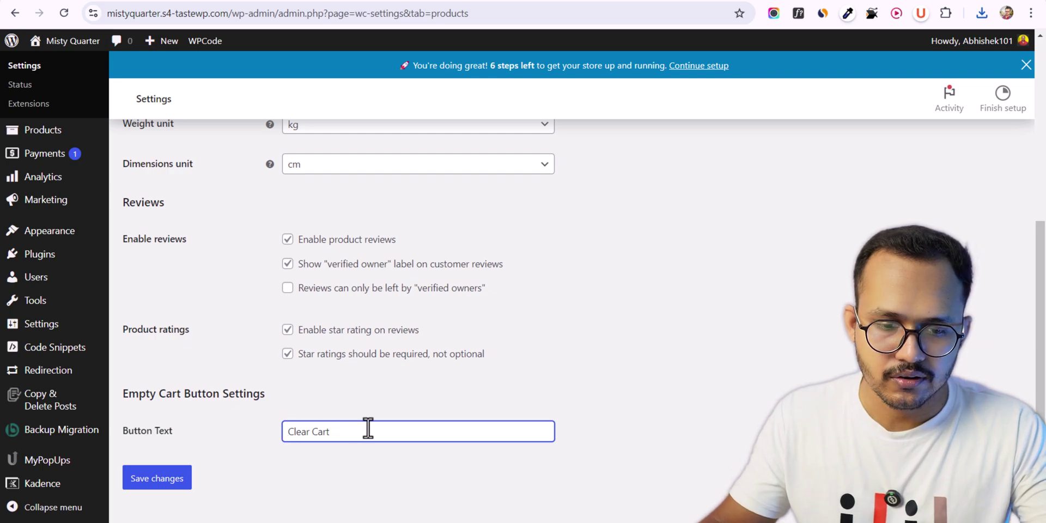
click(153, 475)
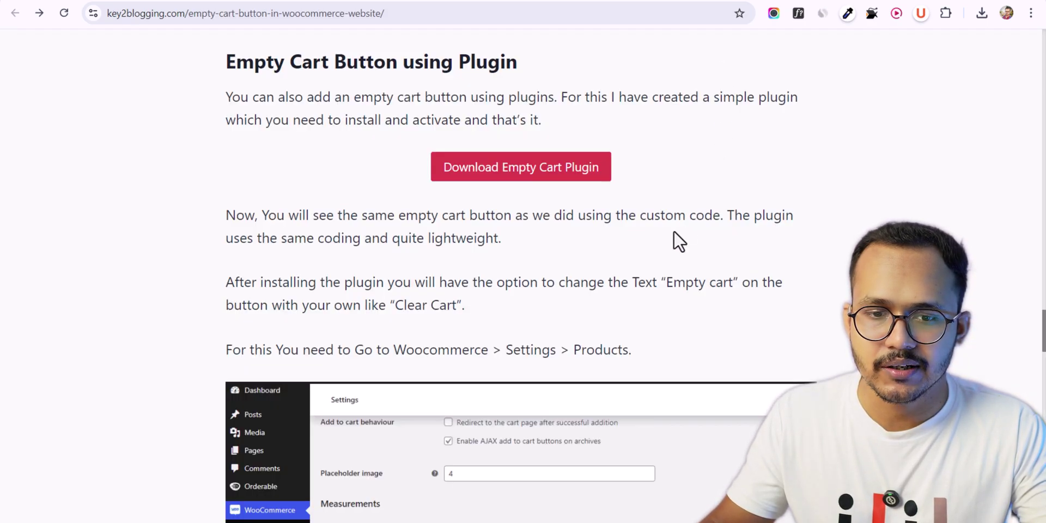
scroll(673, 234, up, 15)
scroll(583, 220, up, 15)
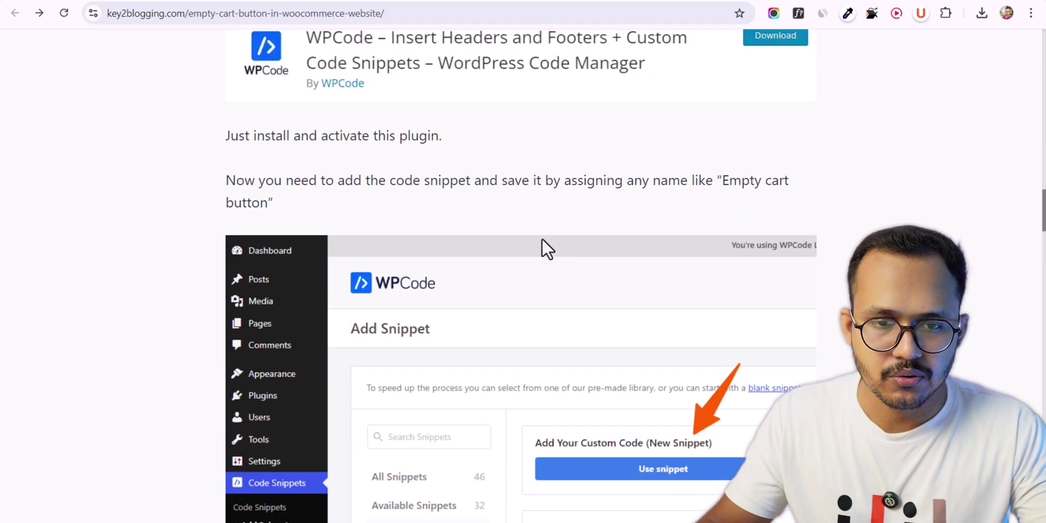
scroll(543, 250, up, 3)
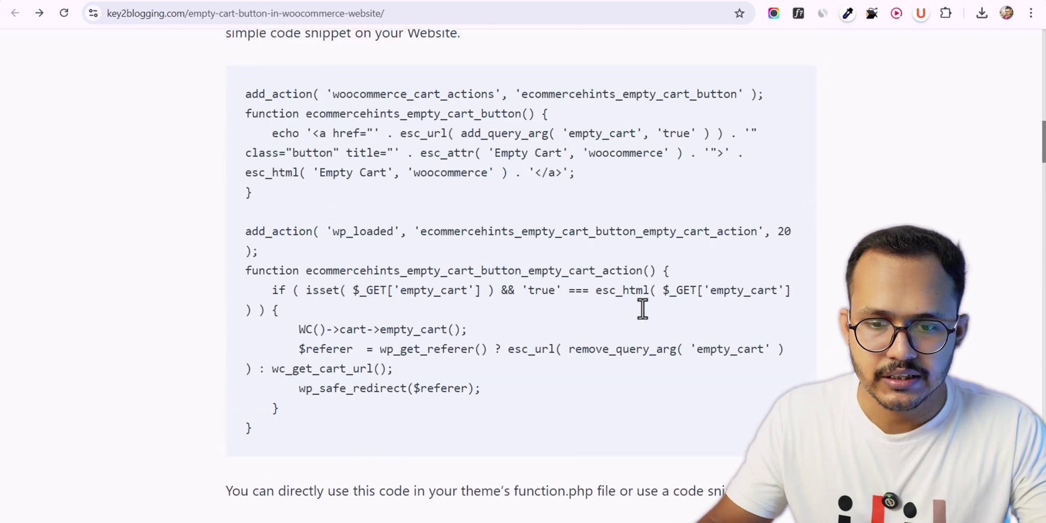
drag(702, 350, 746, 348)
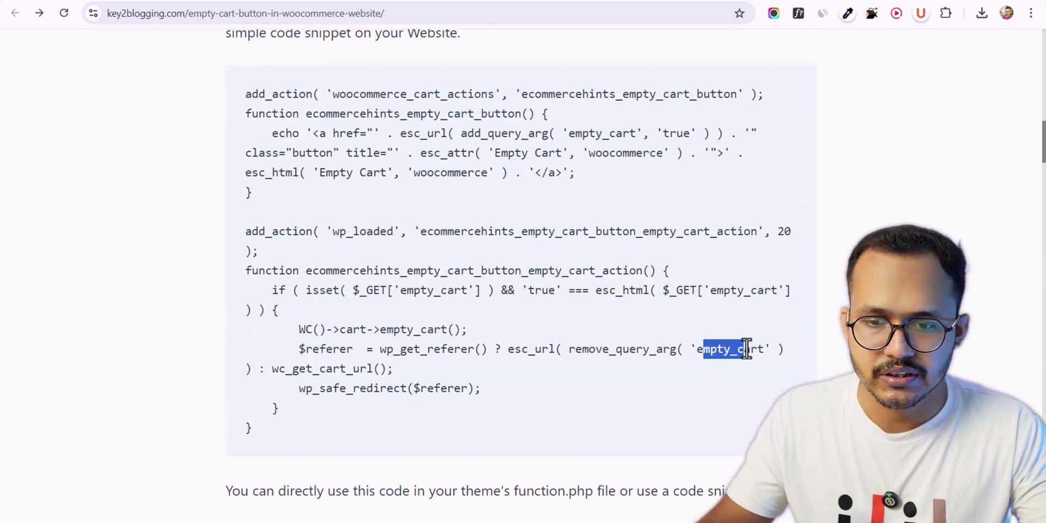
click(741, 347)
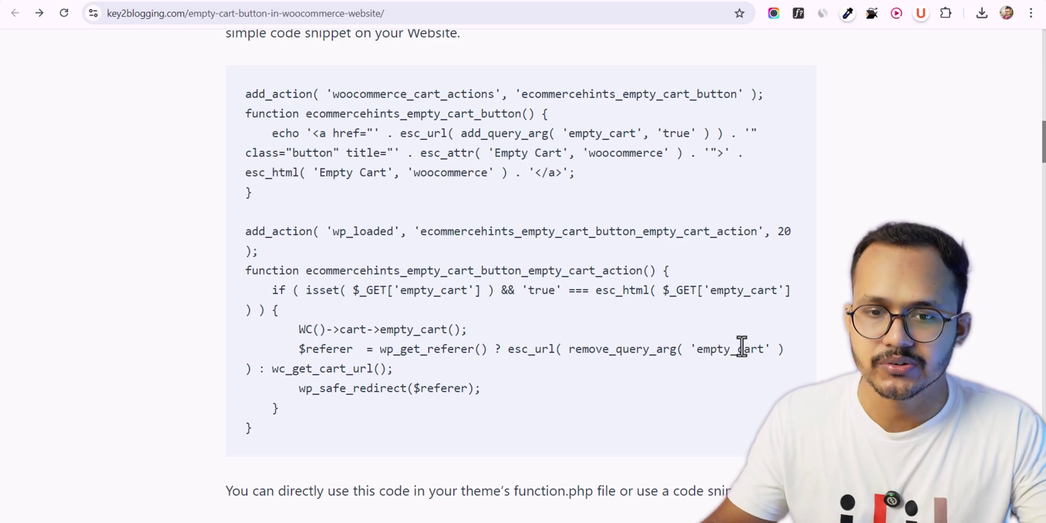